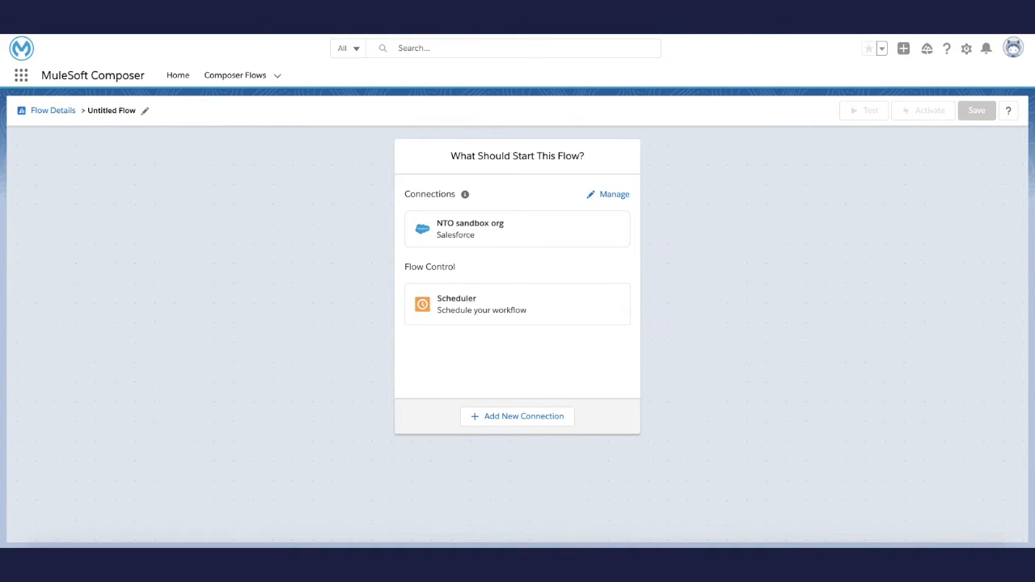
# Rename the untitled flow as "Get Sales Lead Data"
pyautogui.click(145, 111)
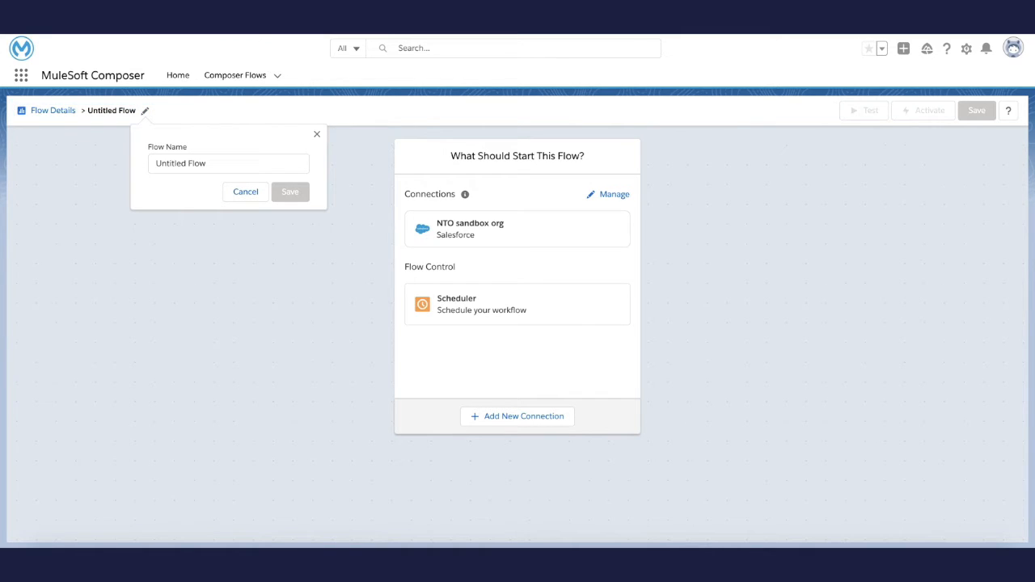
pyautogui.click(208, 163)
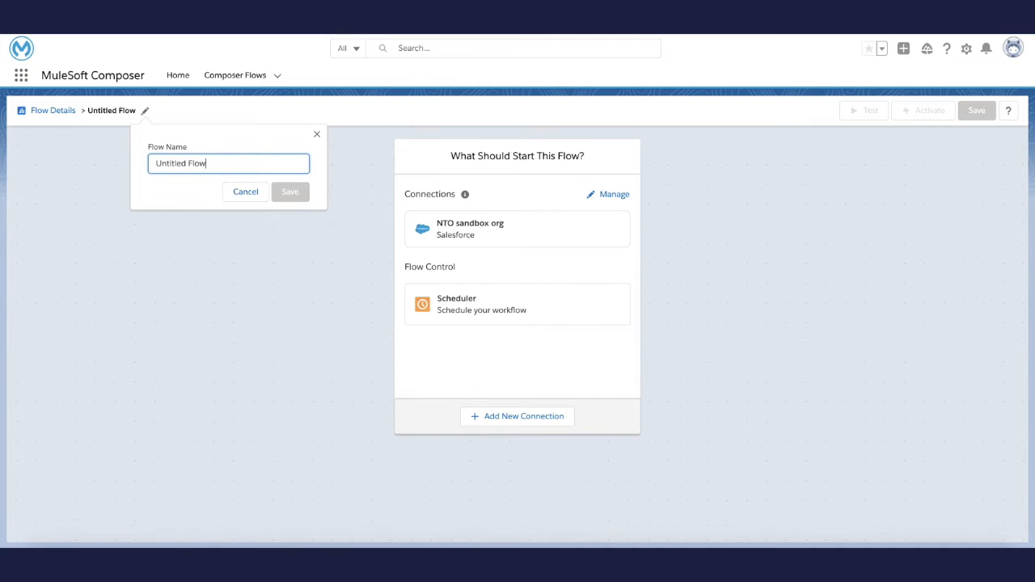
pyautogui.press('BackSpace')
pyautogui.press('BackSpace')
pyautogui.press('BackSpace')
pyautogui.press('BackSpace')
pyautogui.press('BackSpace')
pyautogui.press('BackSpace')
pyautogui.press('BackSpace')
pyautogui.press('BackSpace')
pyautogui.press('BackSpace')
pyautogui.press('BackSpace')
pyautogui.press('BackSpace')
pyautogui.press('BackSpace')
pyautogui.press('BackSpace')
pyautogui.write('Get Sales ')
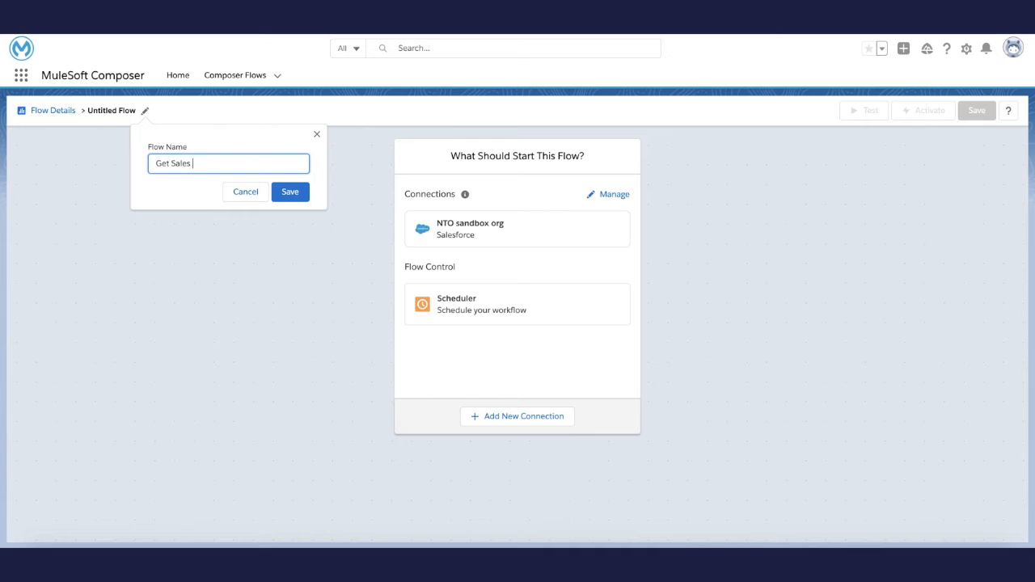
pyautogui.write('Lead Data')
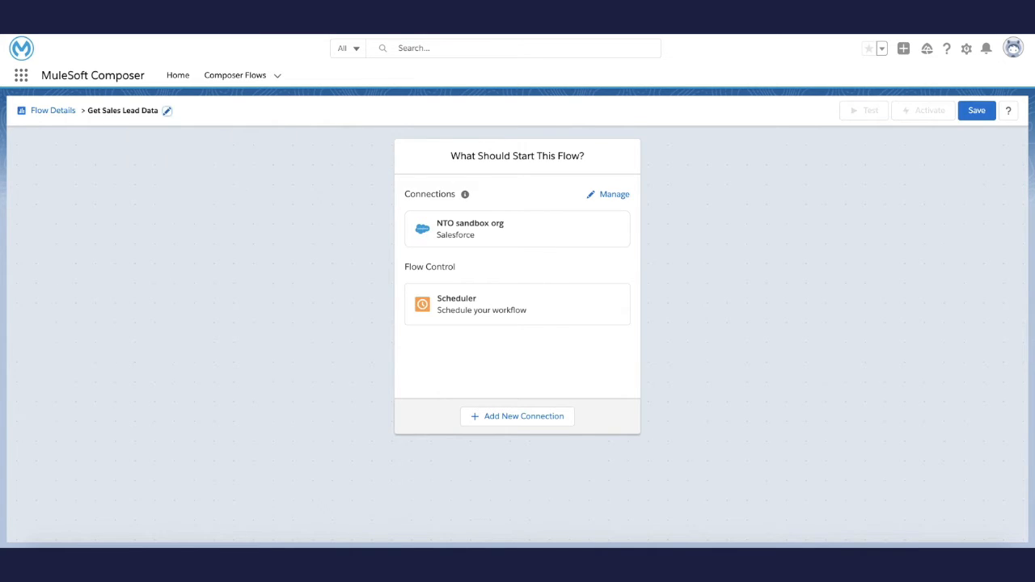
pyautogui.press('Return')
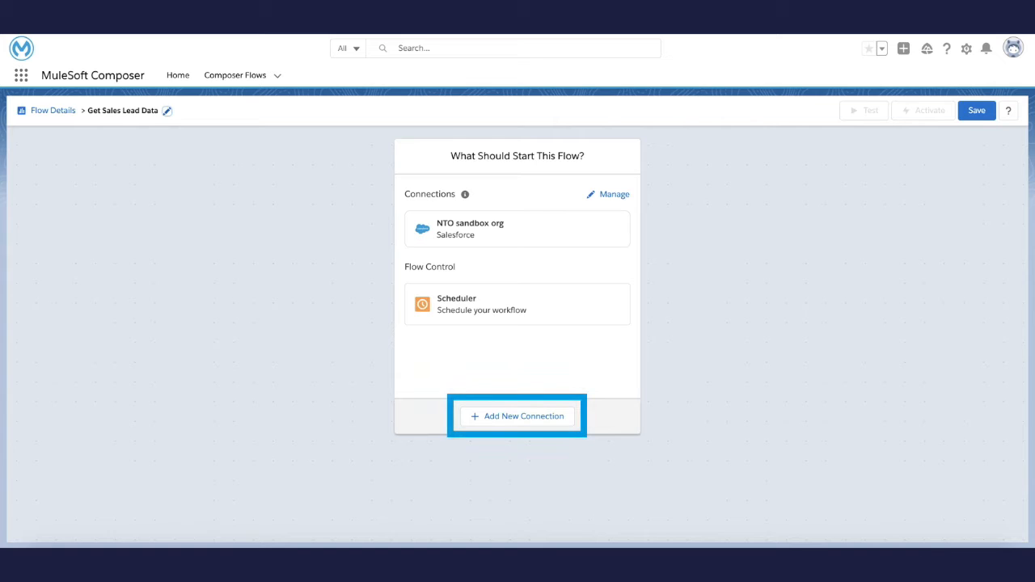
# Add a new Salesforce connection named "Salesforce Org" without marking it as a sandbox, and start connecting
pyautogui.click(518, 417)
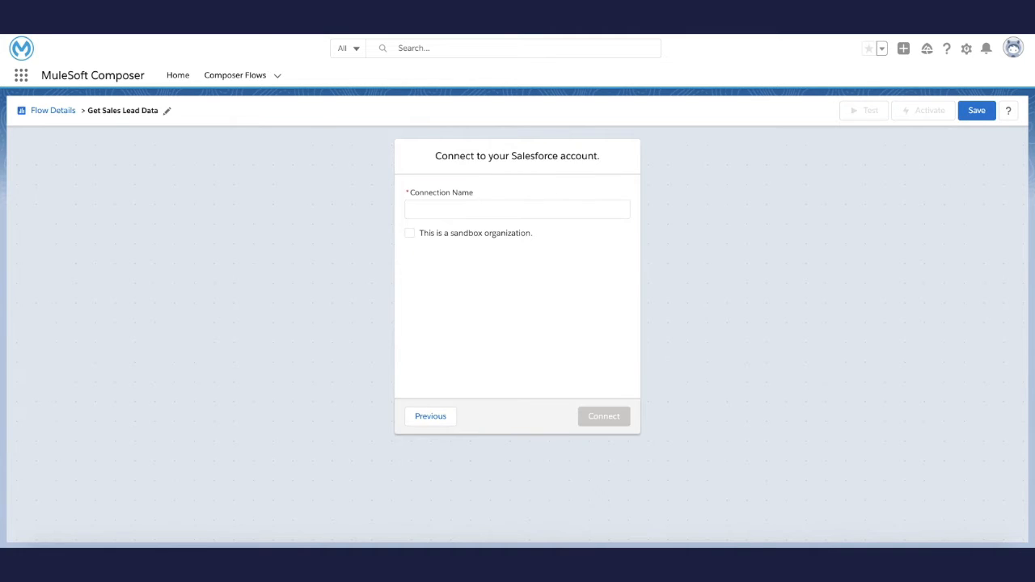
pyautogui.click(517, 209)
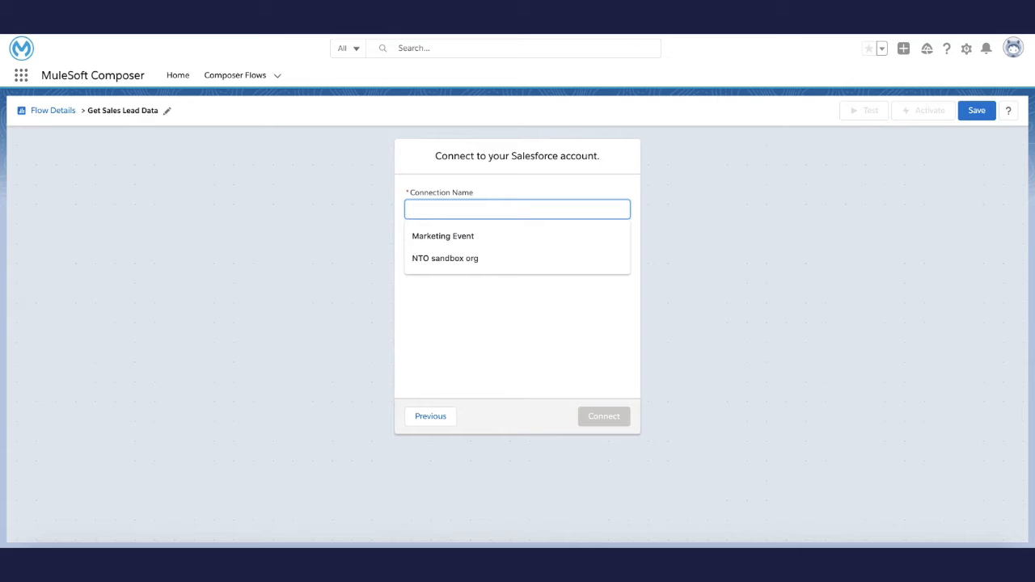
pyautogui.write('Salesf')
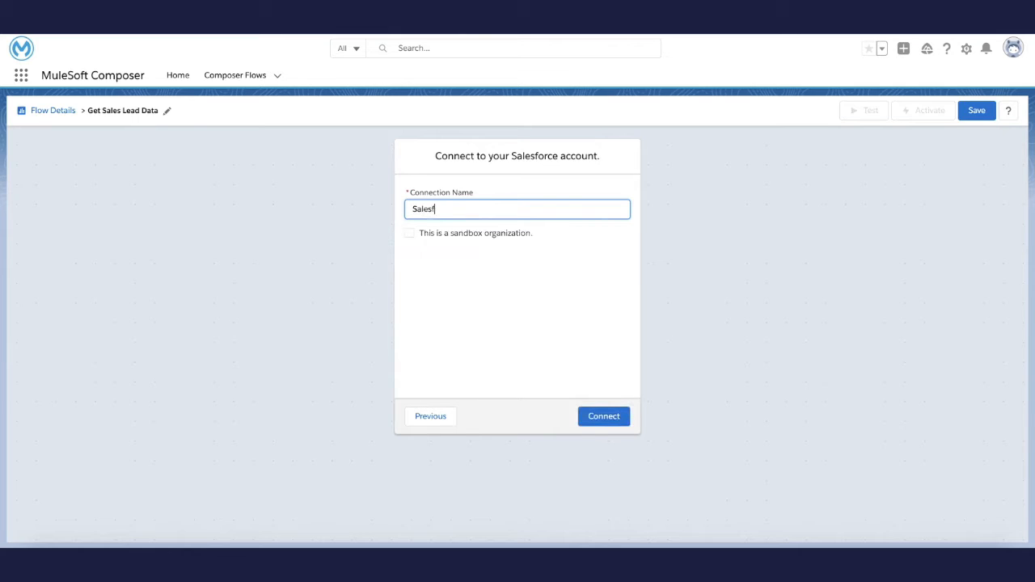
pyautogui.write('oree Org')
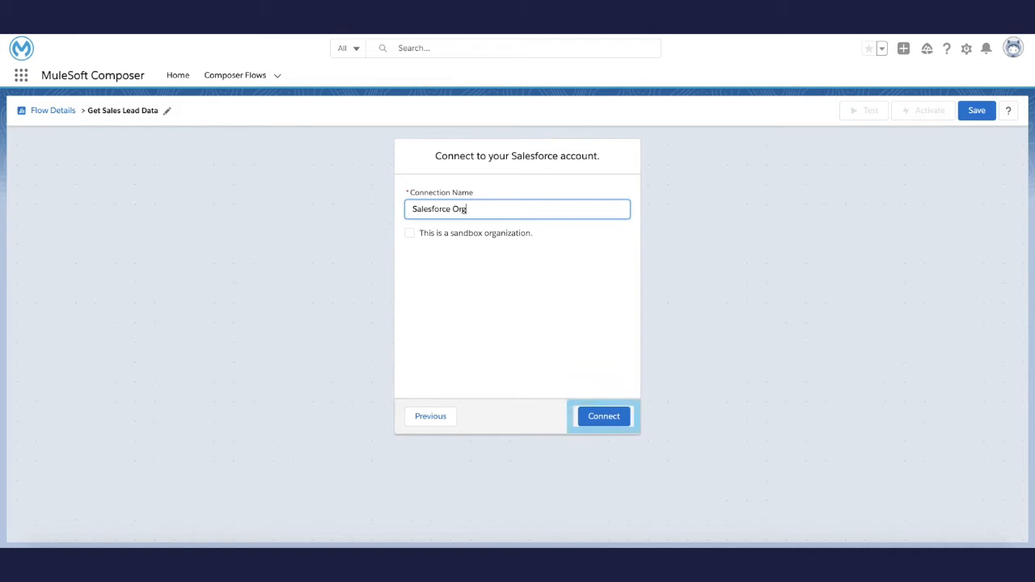
pyautogui.click(604, 416)
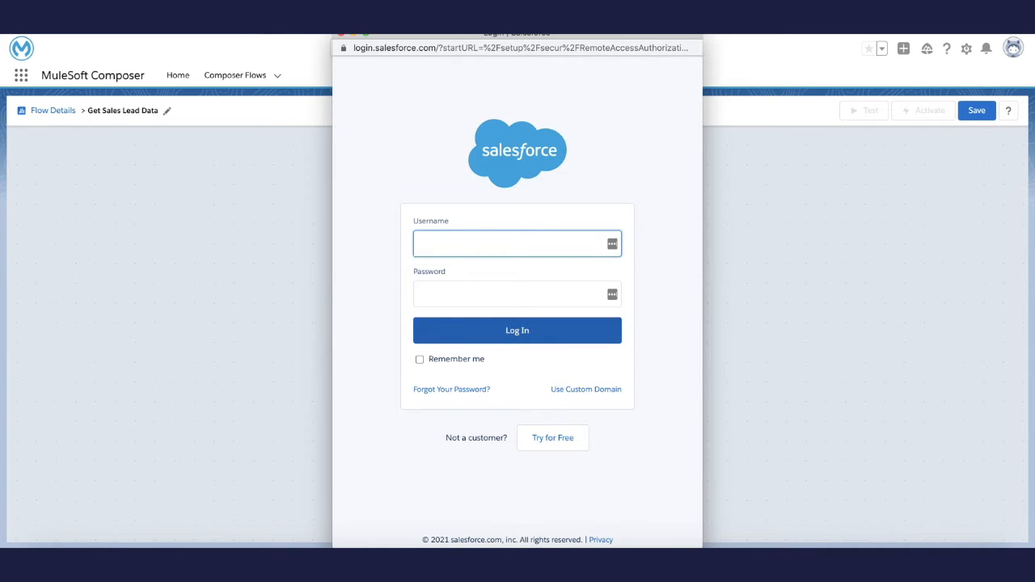
# Log in to Salesforce with the account username and password, and allow MuleSoft Platform access
pyautogui.write('csuser')
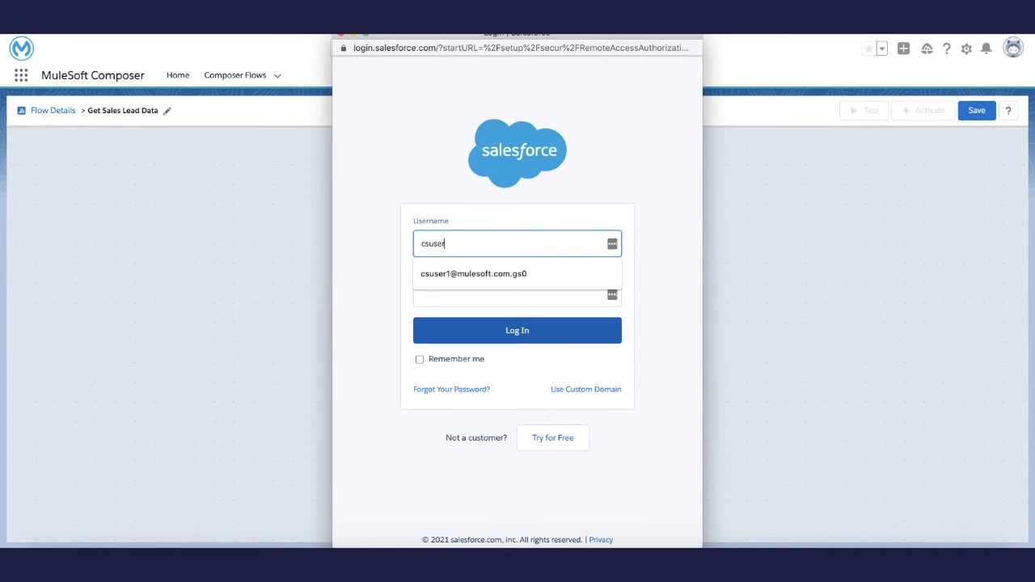
pyautogui.click(518, 274)
pyautogui.click(517, 295)
pyautogui.write('••••••••••')
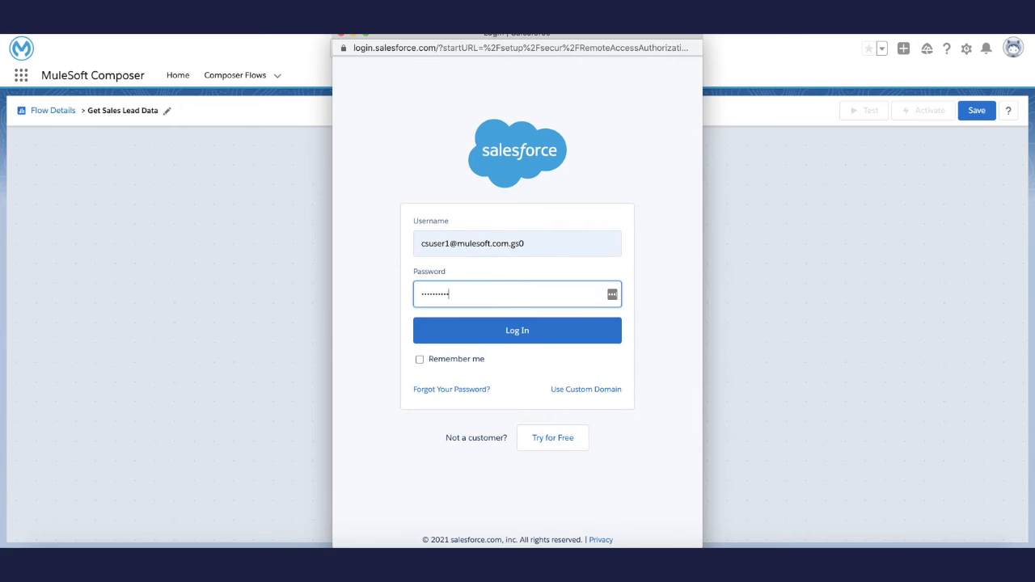
pyautogui.click(518, 331)
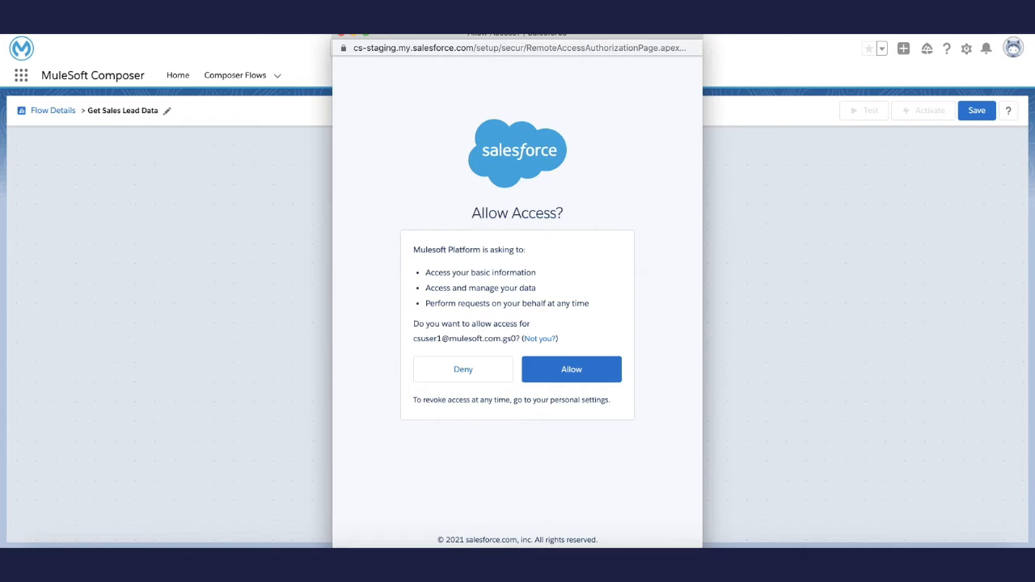
pyautogui.click(571, 369)
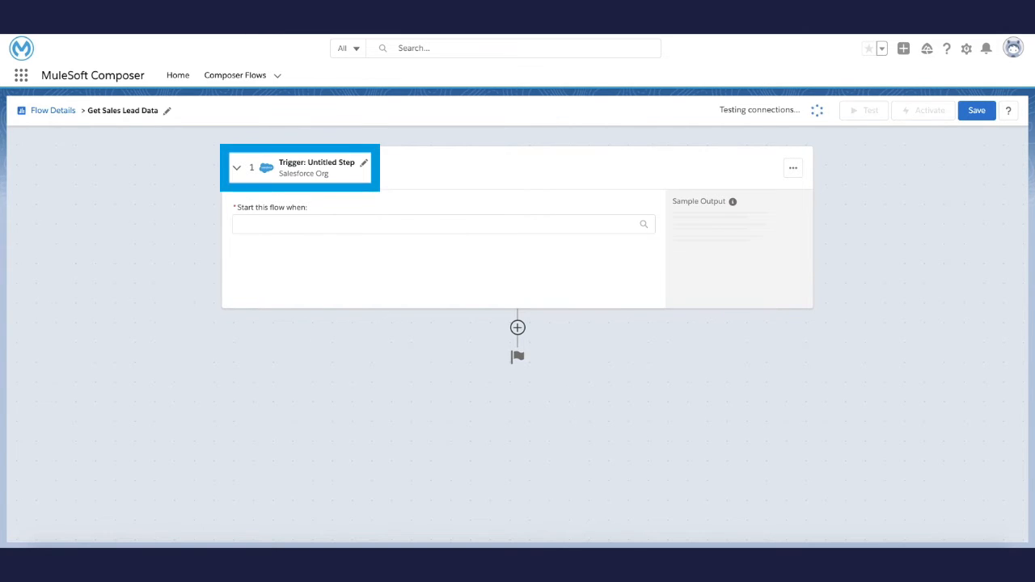
# Rename the Salesforce trigger step as "Sales lead data"
pyautogui.click(364, 164)
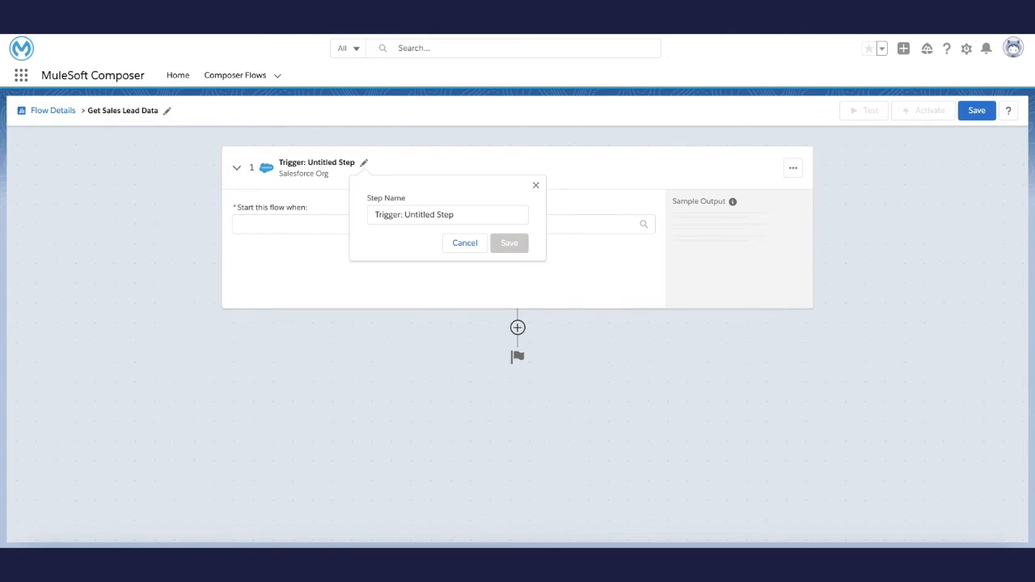
pyautogui.click(455, 215)
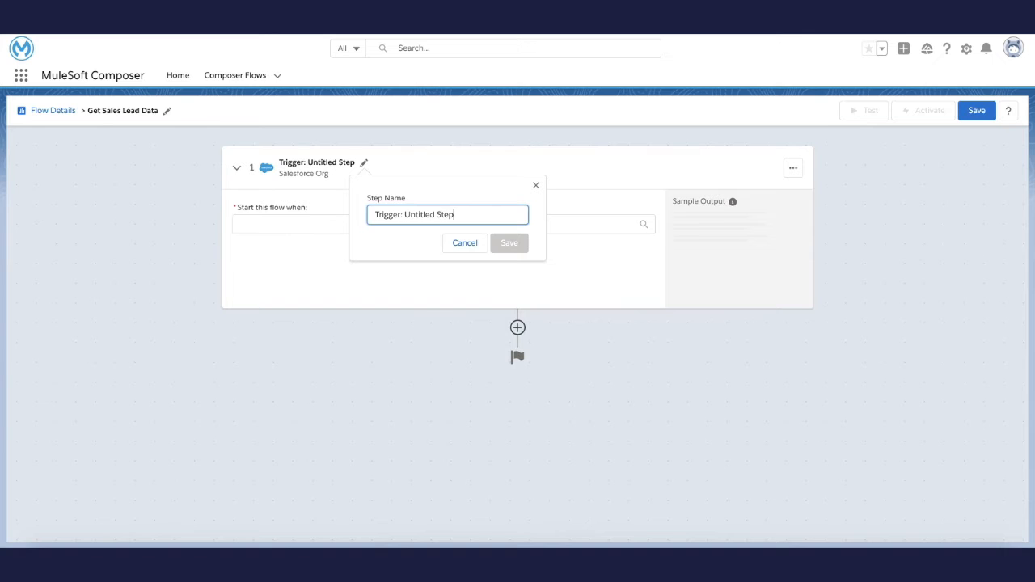
pyautogui.press('BackSpace')
pyautogui.press('BackSpace')
pyautogui.press('BackSpace')
pyautogui.press('BackSpace')
pyautogui.press('BackSpace')
pyautogui.press('BackSpace')
pyautogui.press('BackSpace')
pyautogui.press('BackSpace')
pyautogui.press('BackSpace')
pyautogui.press('BackSpace')
pyautogui.press('BackSpace')
pyautogui.press('BackSpace')
pyautogui.press('BackSpace')
pyautogui.press('BackSpace')
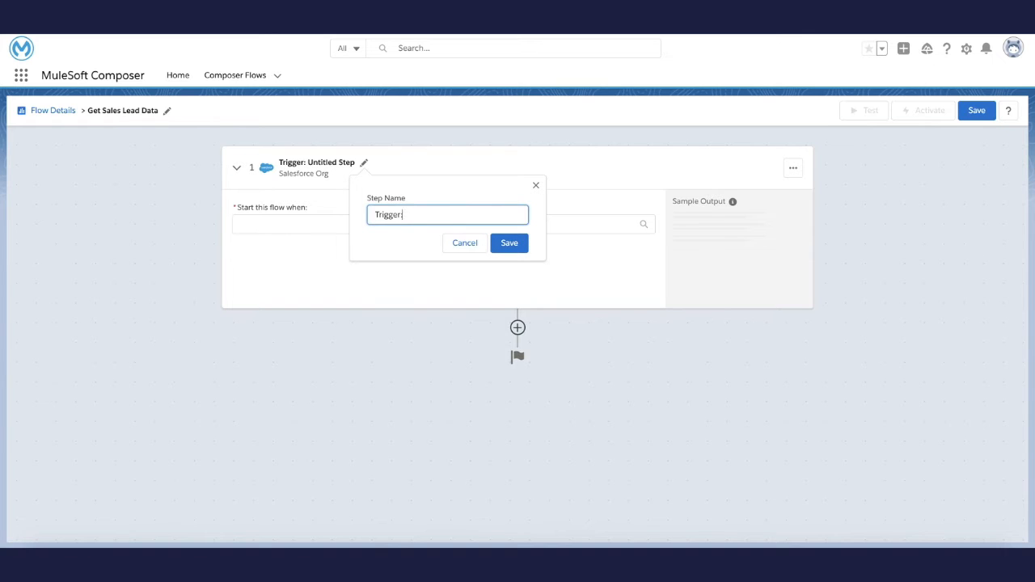
pyautogui.press('BackSpace')
pyautogui.press('BackSpace')
pyautogui.press('BackSpace')
pyautogui.press('BackSpace')
pyautogui.press('BackSpace')
pyautogui.press('BackSpace')
pyautogui.press('BackSpace')
pyautogui.press('BackSpace')
pyautogui.write('Sales lead data')
pyautogui.click(509, 243)
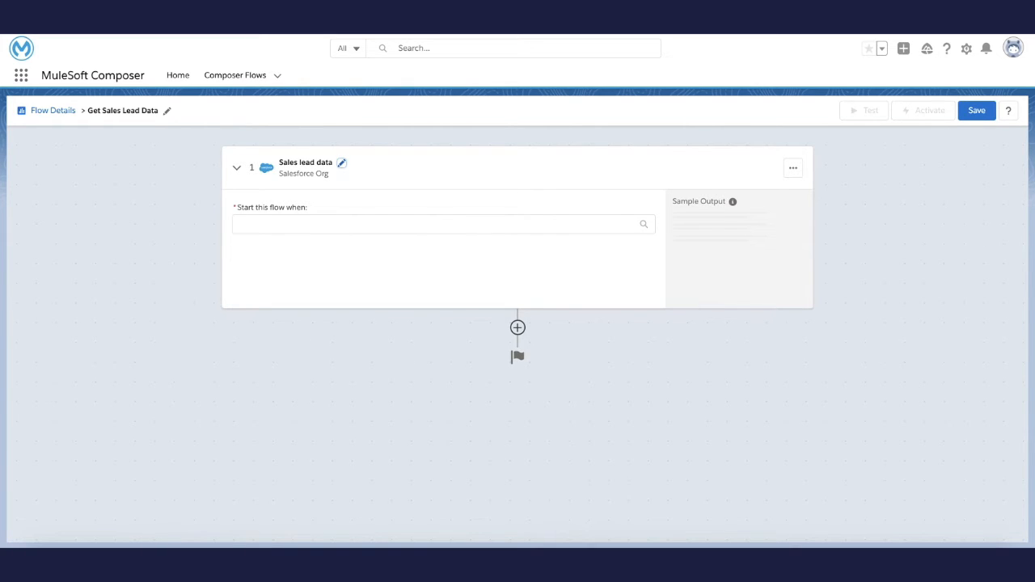
# Set the trigger to start the flow on a New record with the object type Lead
pyautogui.click(444, 224)
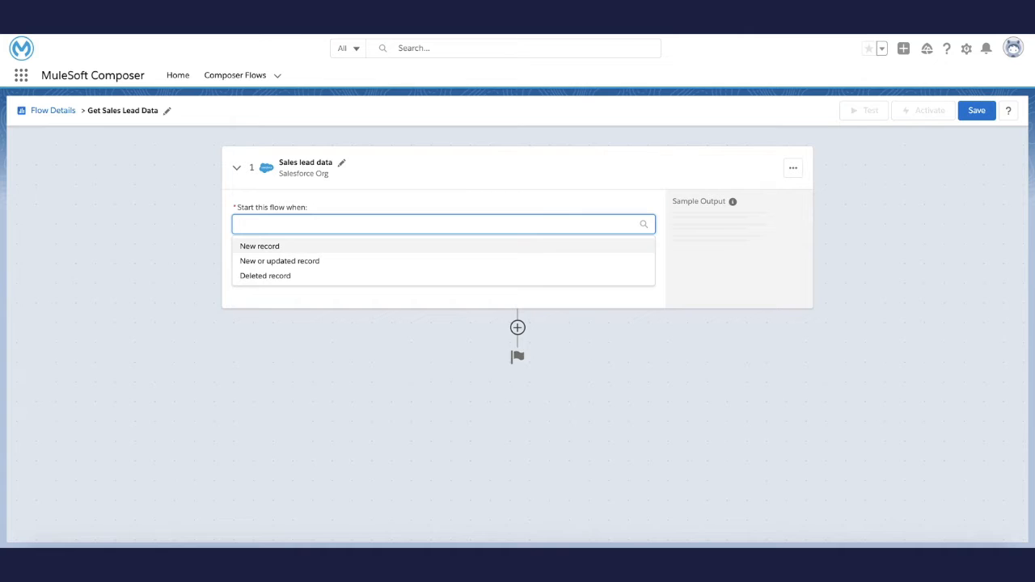
pyautogui.click(259, 246)
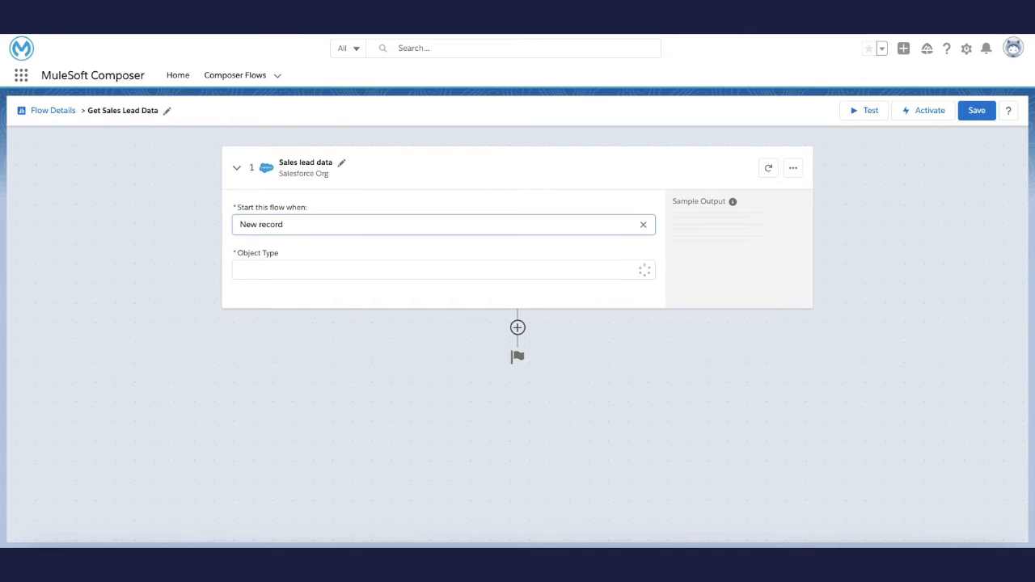
pyautogui.click(324, 270)
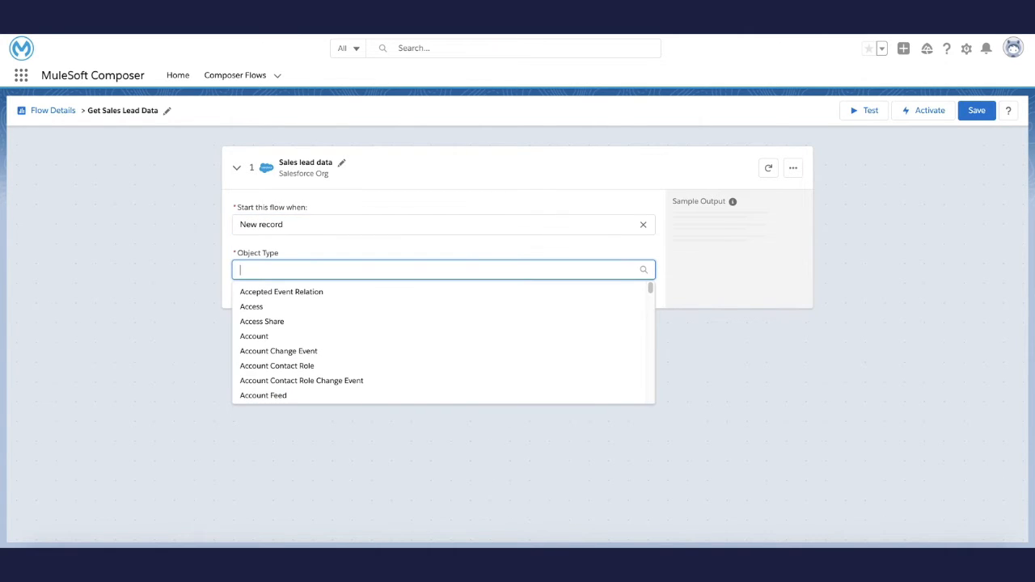
pyautogui.write('Le')
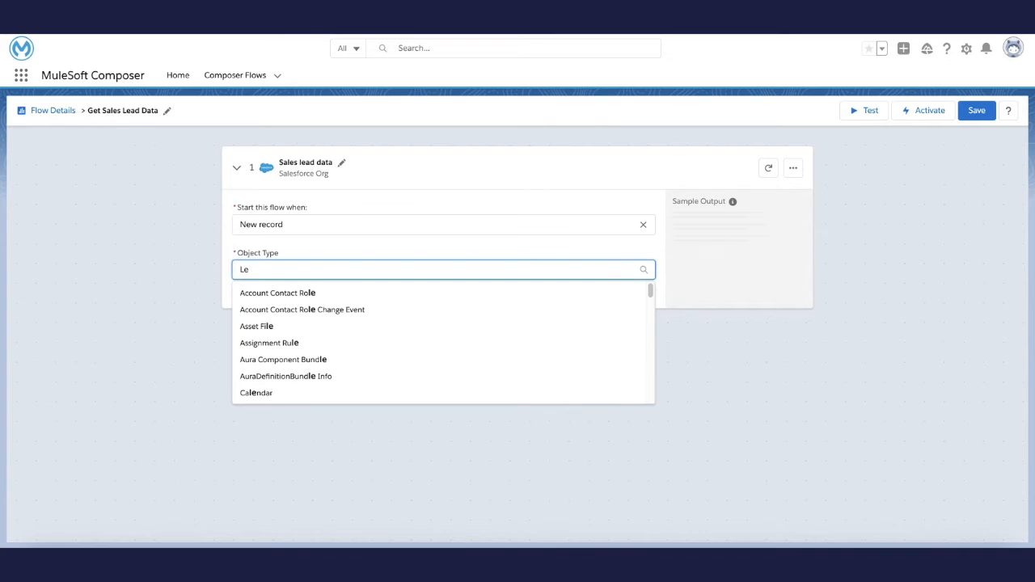
pyautogui.write('ad')
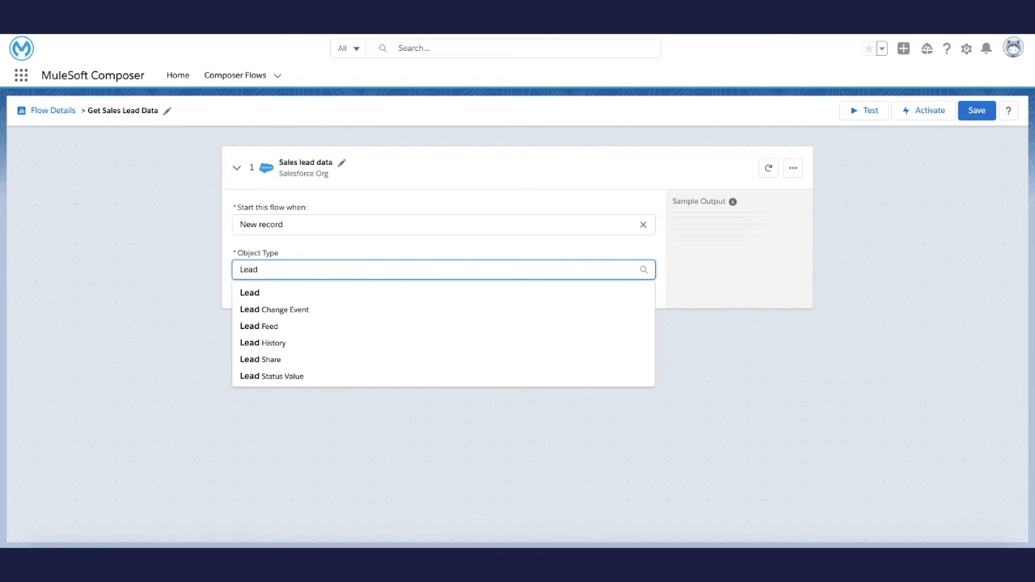
pyautogui.press('Down')
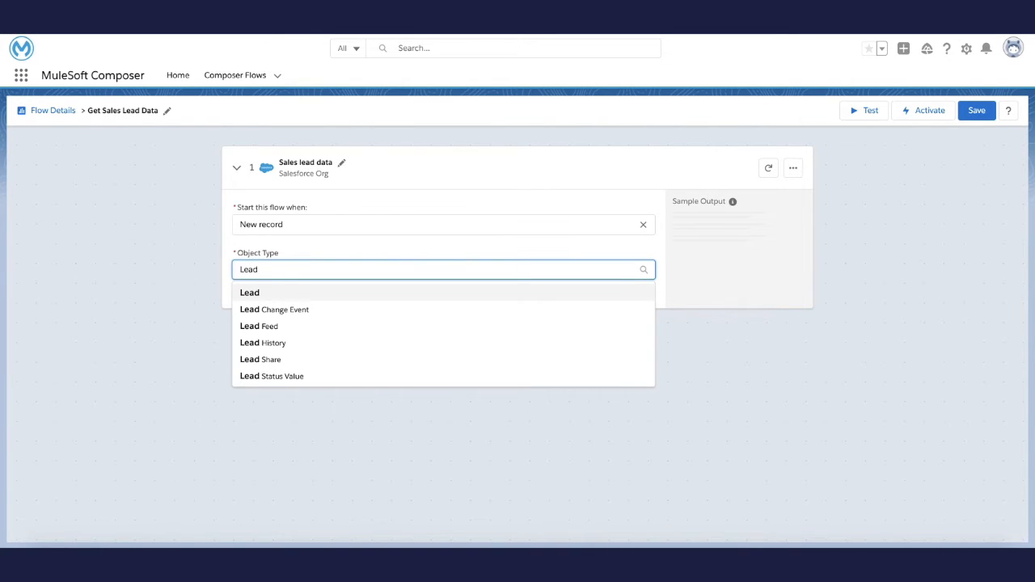
pyautogui.press('Return')
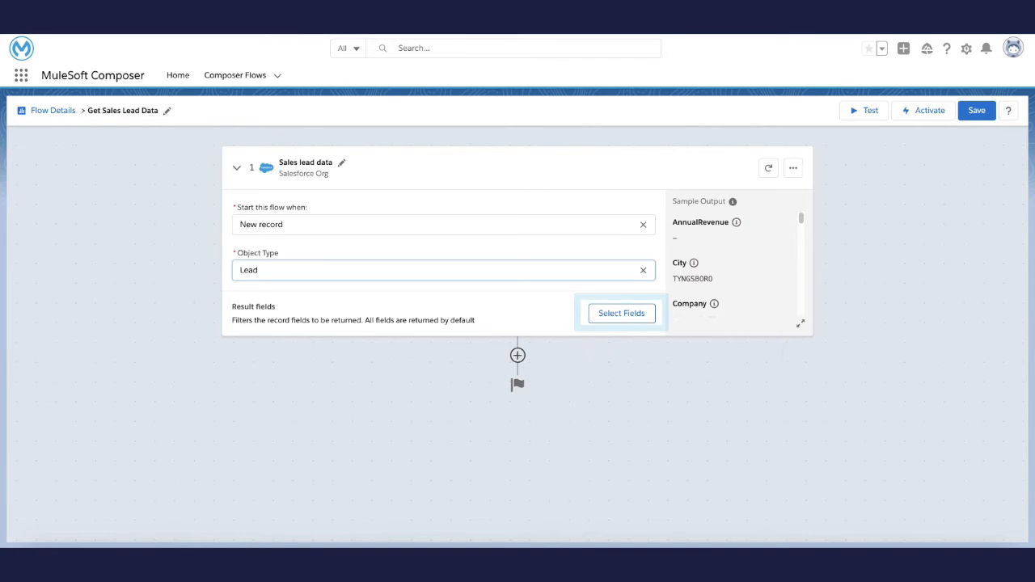
# Open the field selection for the trigger's result fields and select Company, Country and Email
pyautogui.click(623, 314)
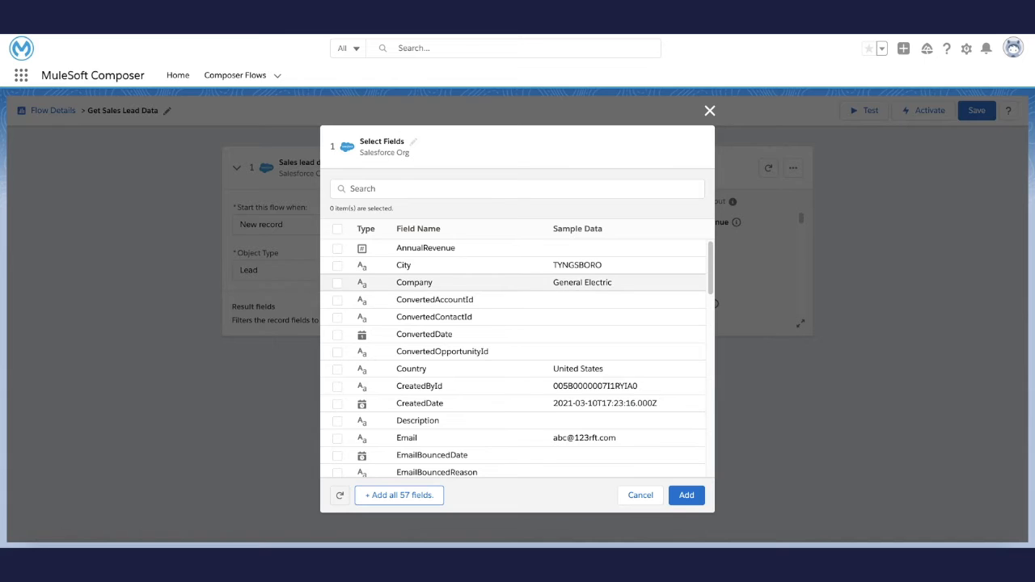
pyautogui.click(337, 283)
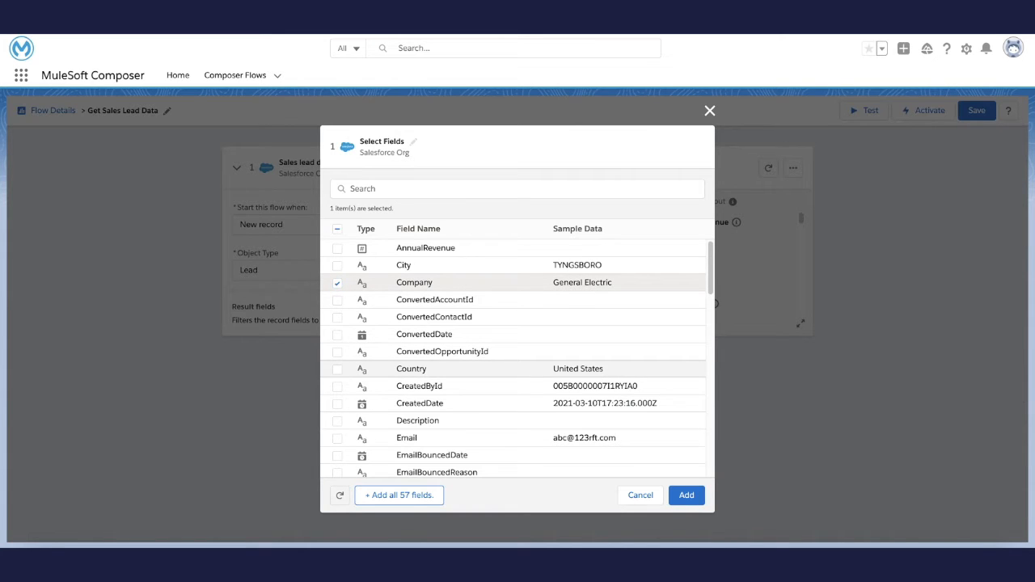
pyautogui.click(337, 370)
pyautogui.click(337, 439)
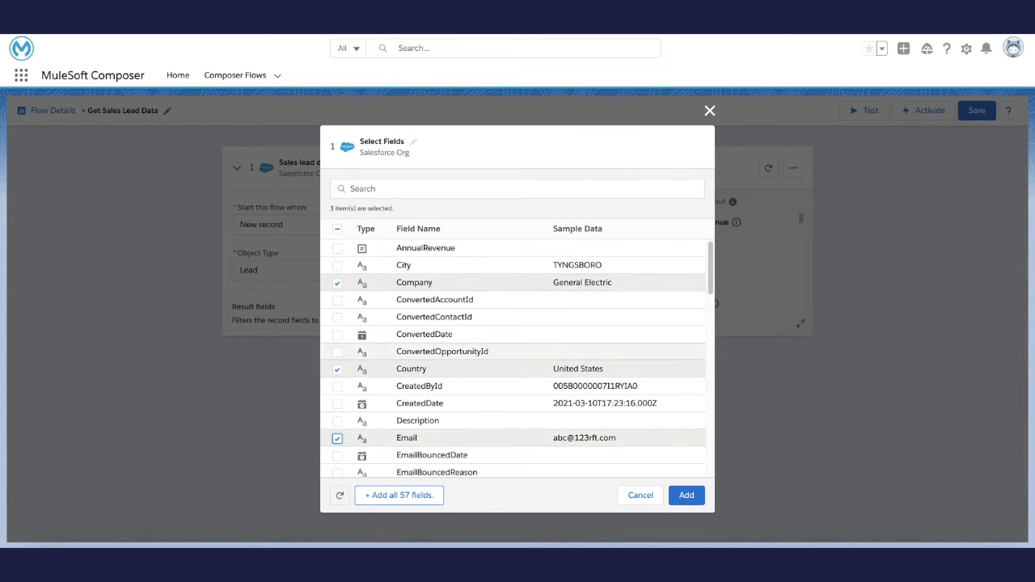
# Include the Industry and FirstName fields in the trigger's result field selection
pyautogui.scroll(-3, 514, 358)
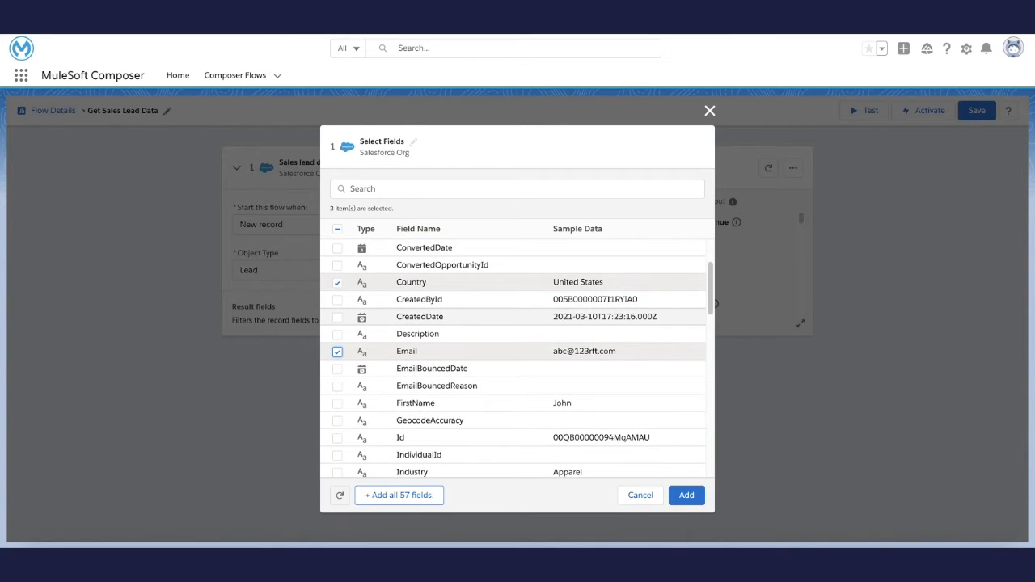
pyautogui.scroll(-2, 514, 356)
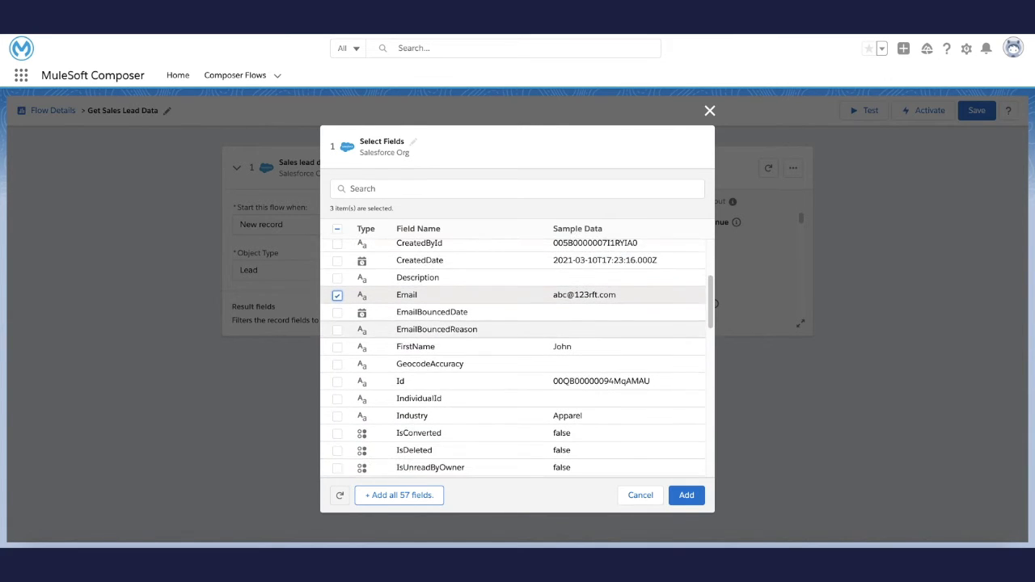
pyautogui.click(337, 416)
pyautogui.scroll(-1, 343, 379)
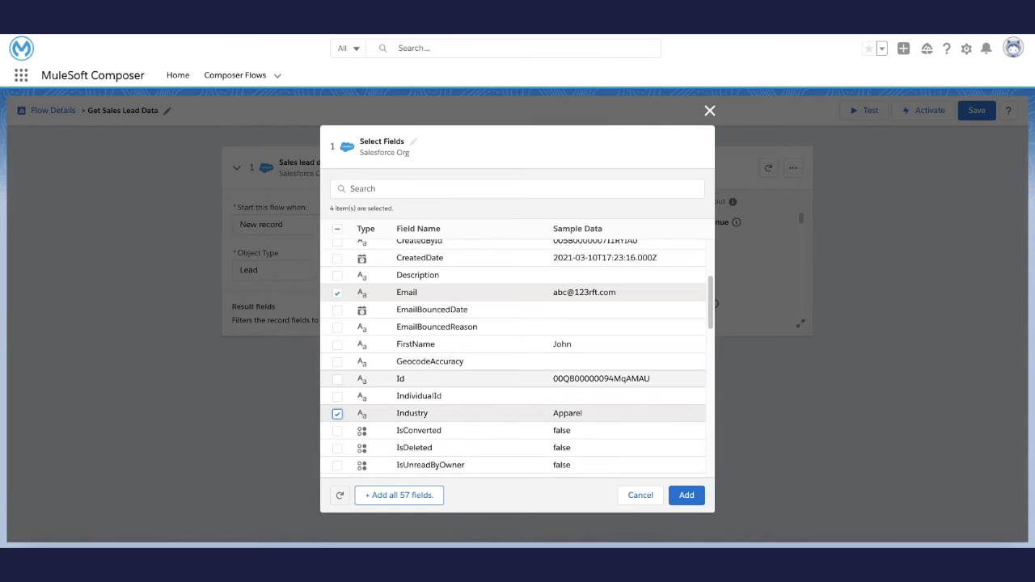
pyautogui.click(338, 326)
# Select the LastName, LeadSource and Phone fields as well, and add all selected fields to the trigger's results
pyautogui.scroll(-4, 348, 362)
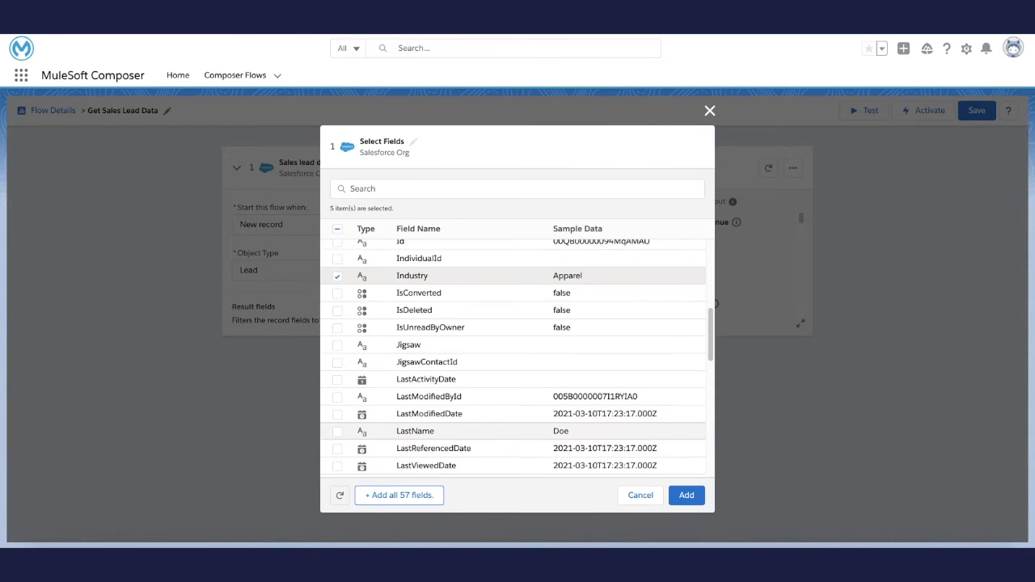
pyautogui.click(338, 431)
pyautogui.scroll(-2, 337, 437)
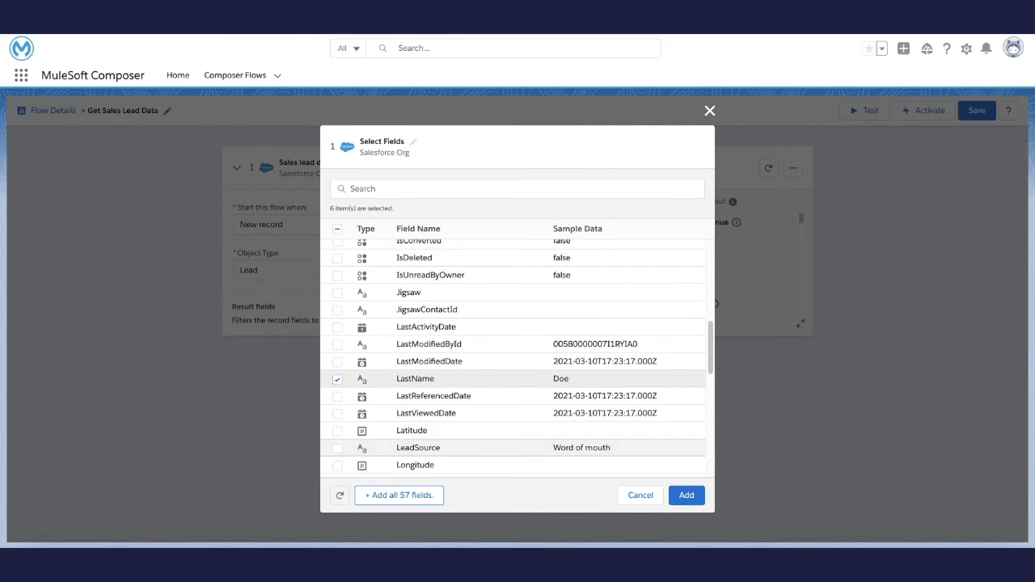
pyautogui.click(337, 448)
pyautogui.scroll(-3, 517, 380)
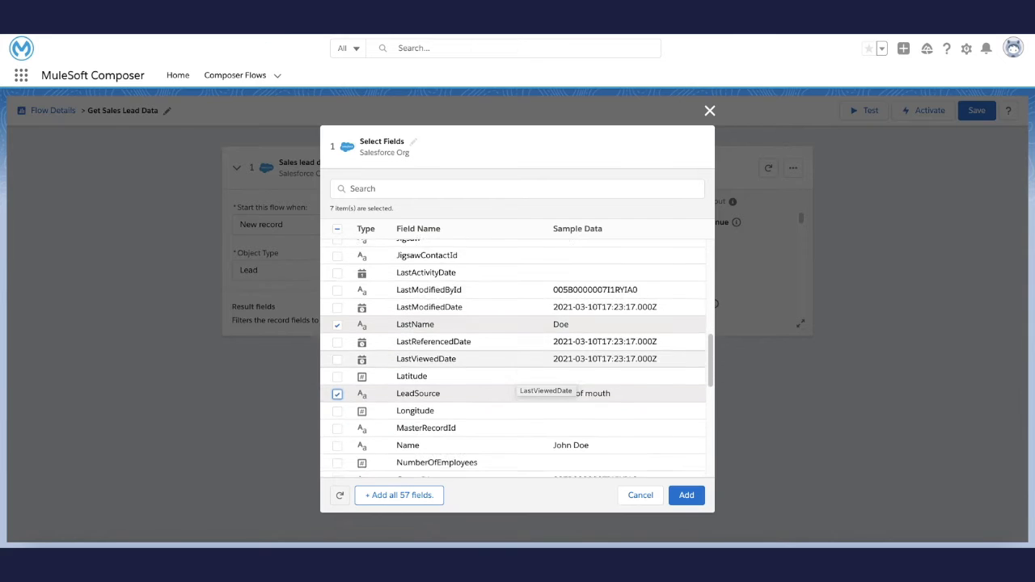
pyautogui.scroll(-2, 517, 405)
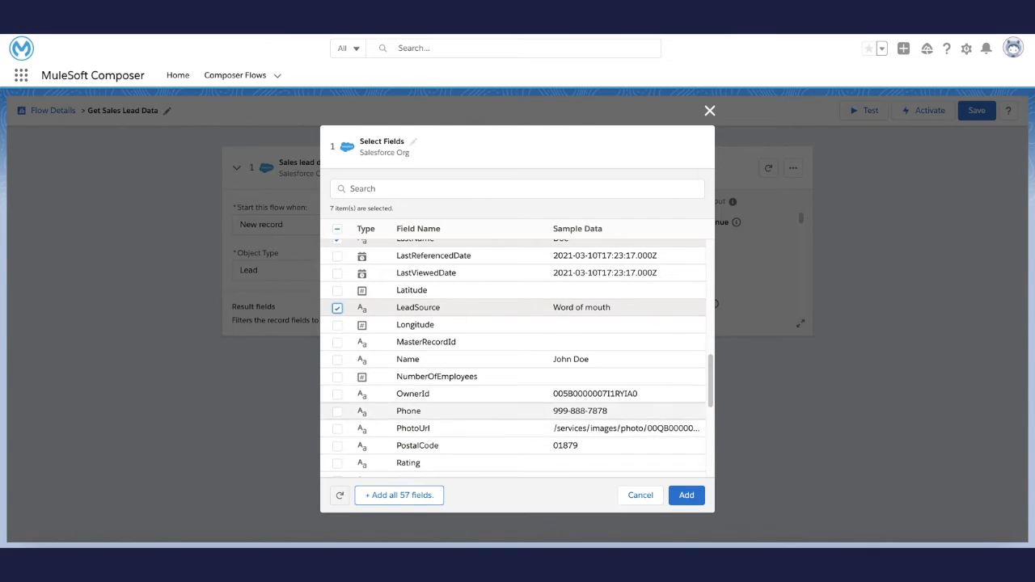
pyautogui.click(337, 412)
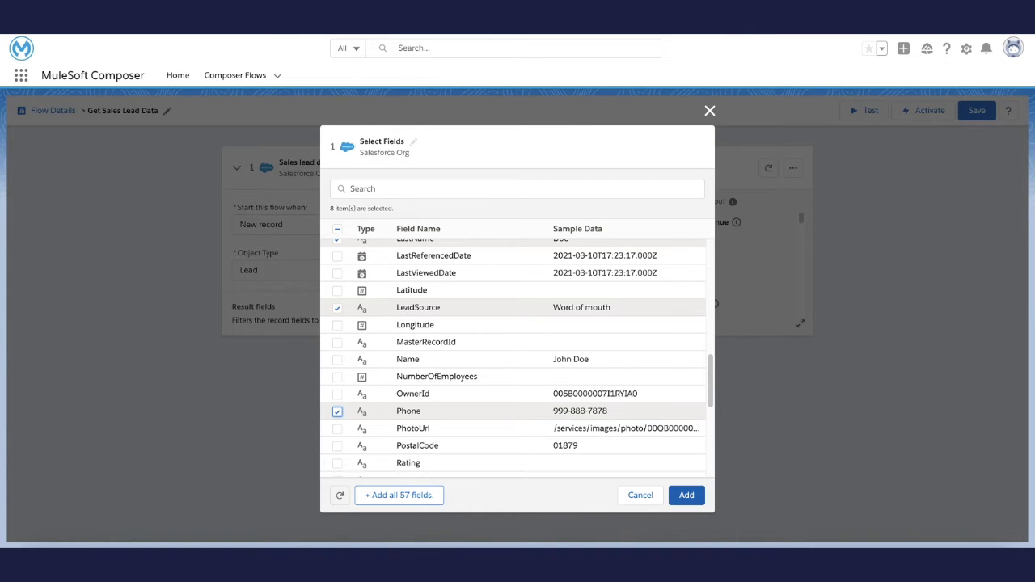
pyautogui.click(686, 495)
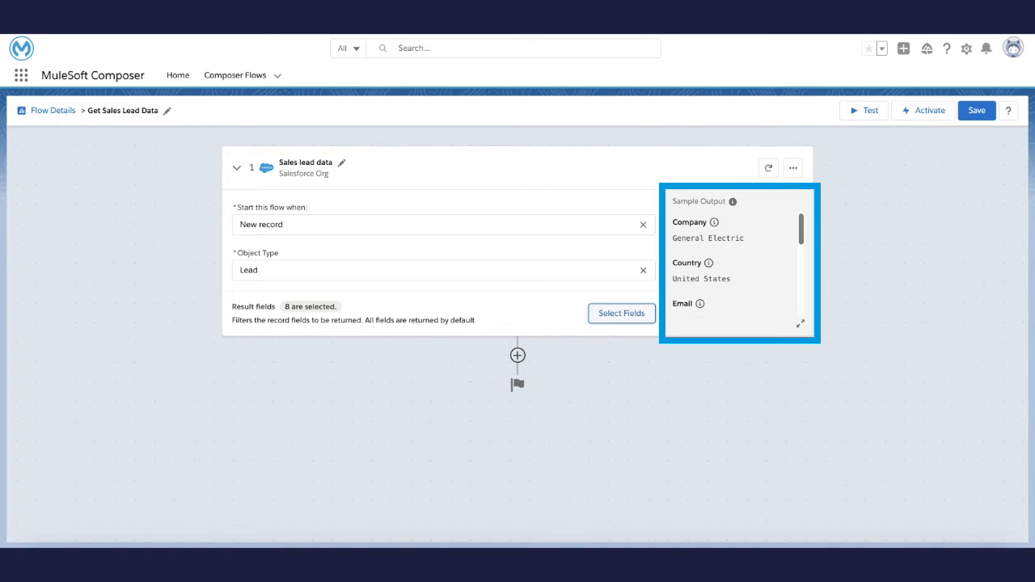
# Review the trigger's sample output for the selected fields and save the flow
pyautogui.scroll(-2, 736, 263)
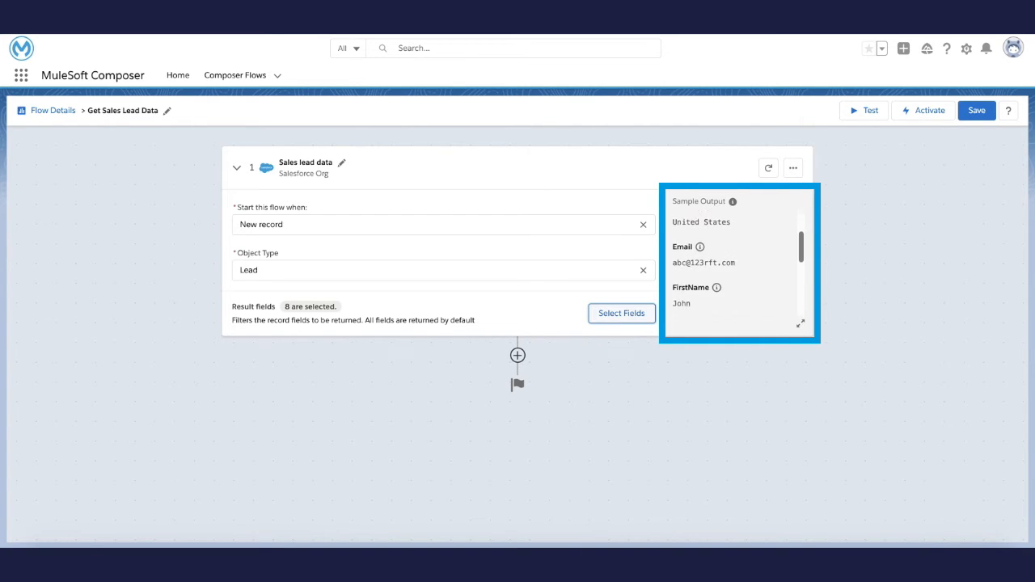
pyautogui.scroll(-3, 736, 263)
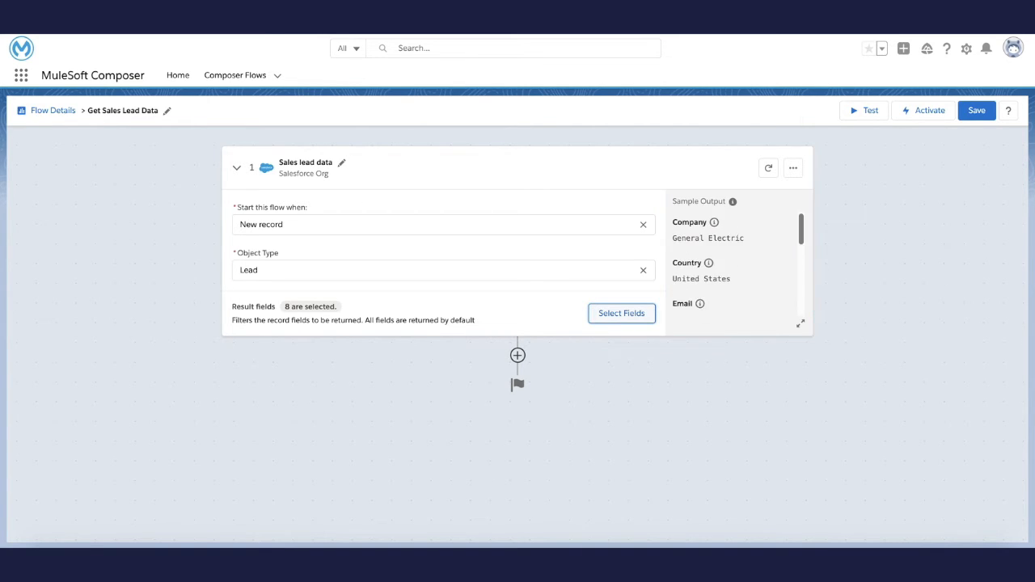
pyautogui.click(977, 111)
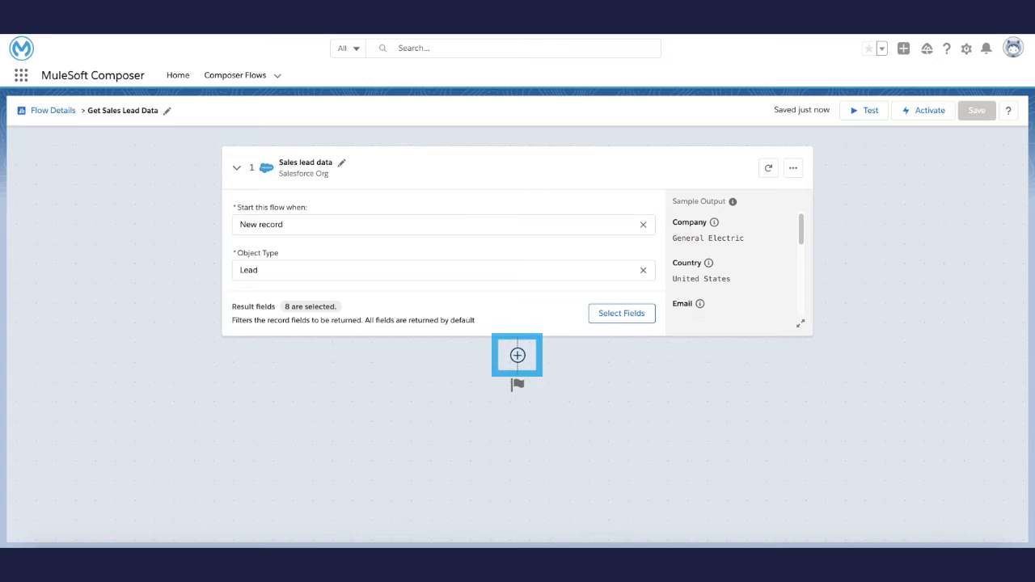
# Add an action after the Salesforce trigger and start a new connection to Tableau for it
pyautogui.click(517, 356)
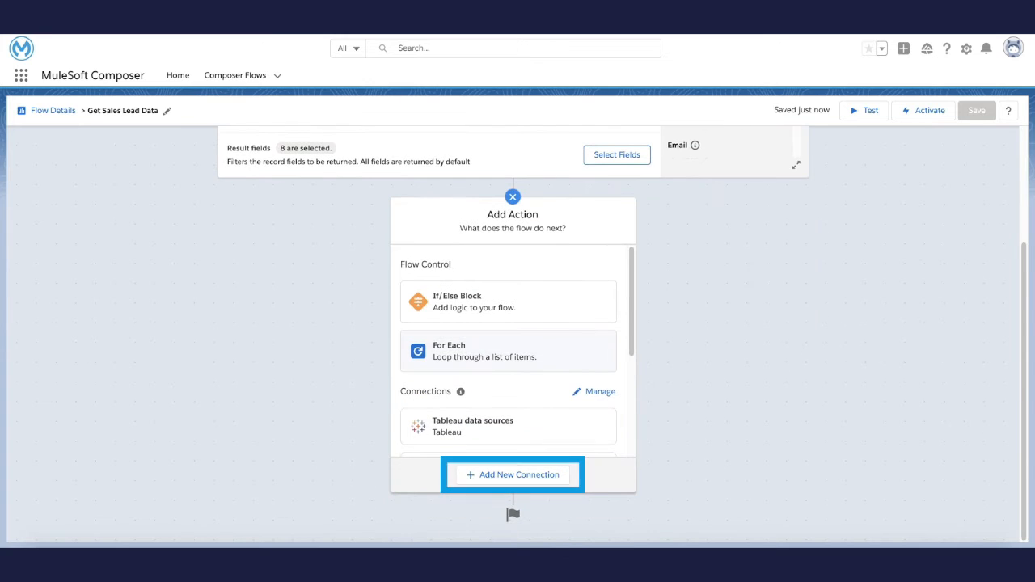
pyautogui.click(513, 475)
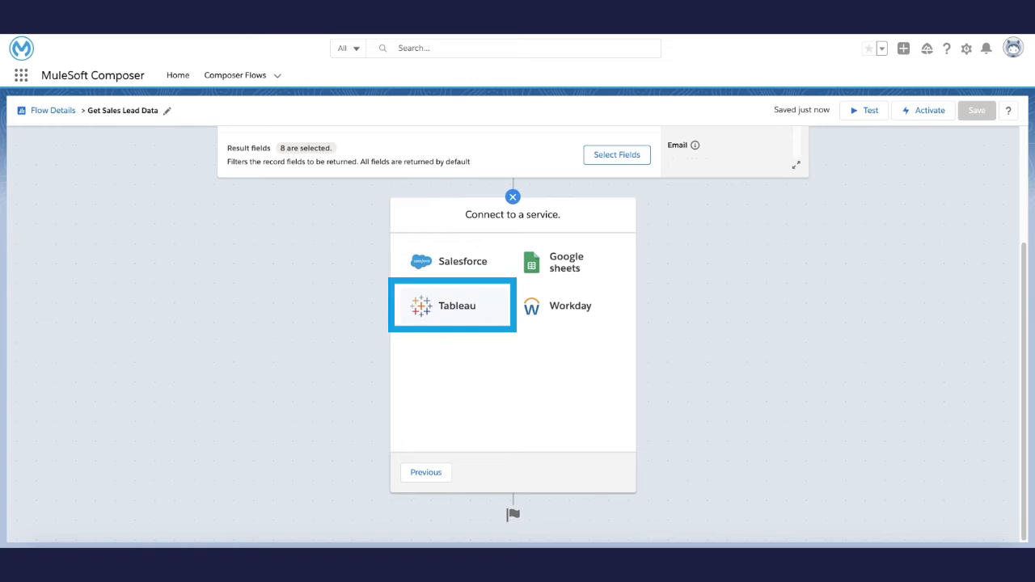
pyautogui.click(454, 306)
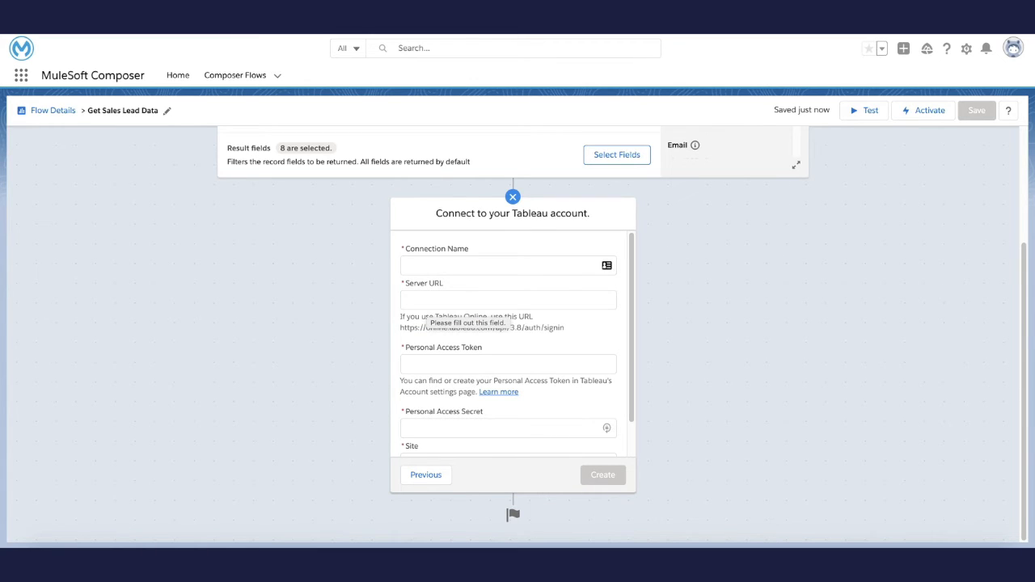
pyautogui.click(431, 265)
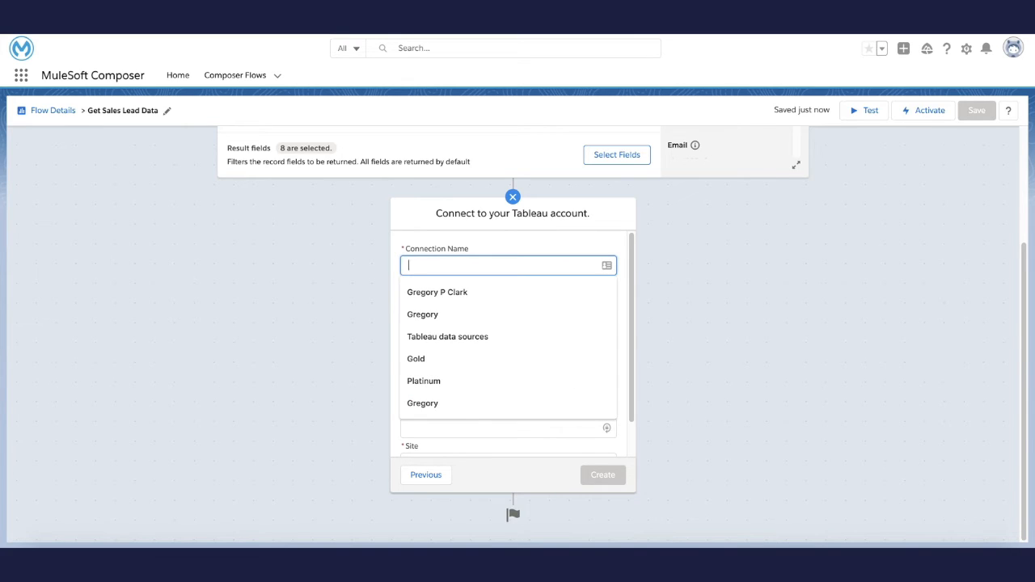
pyautogui.write('Tableau')
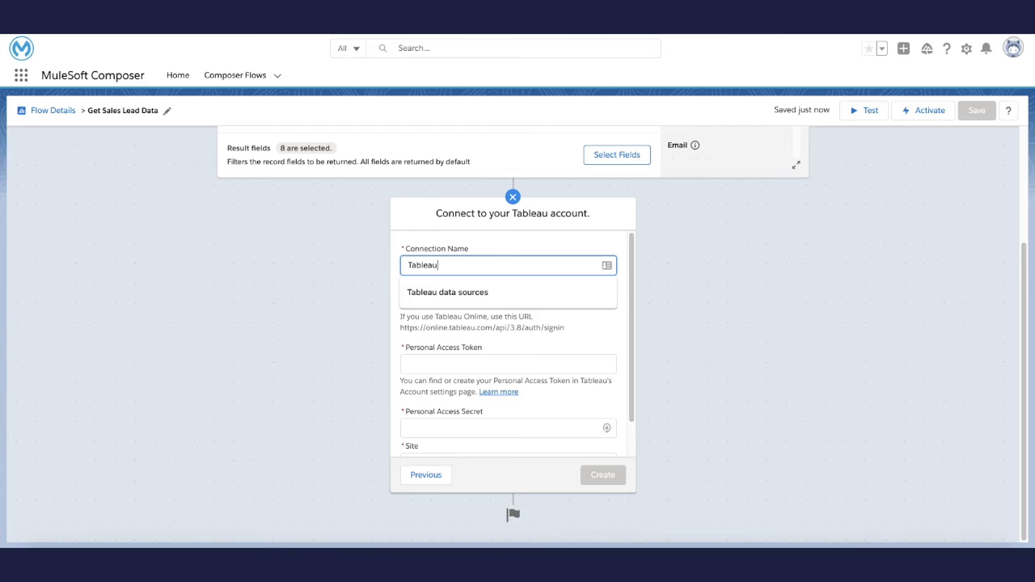
pyautogui.write(' Leads')
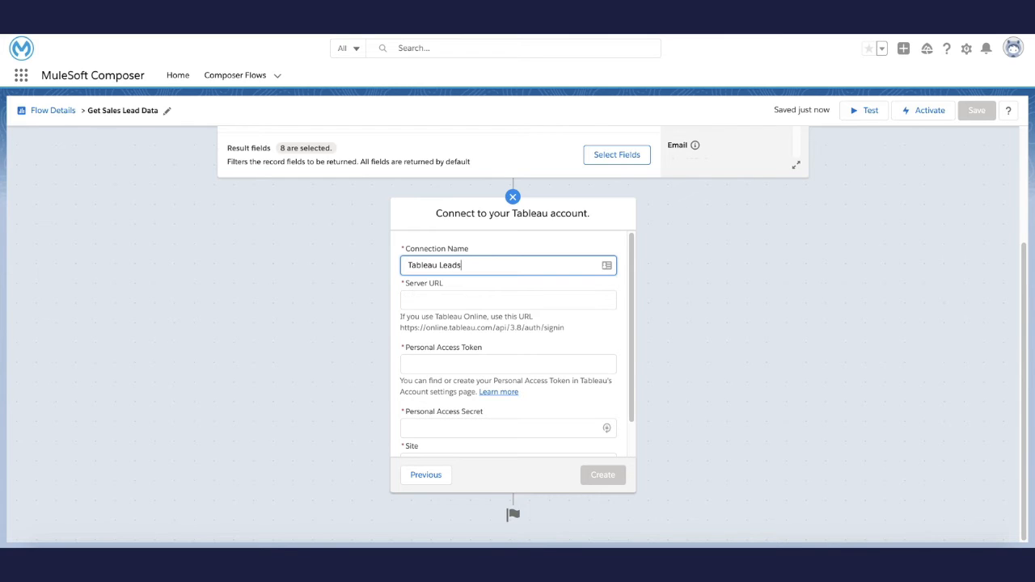
pyautogui.write(' Data')
pyautogui.click(508, 299)
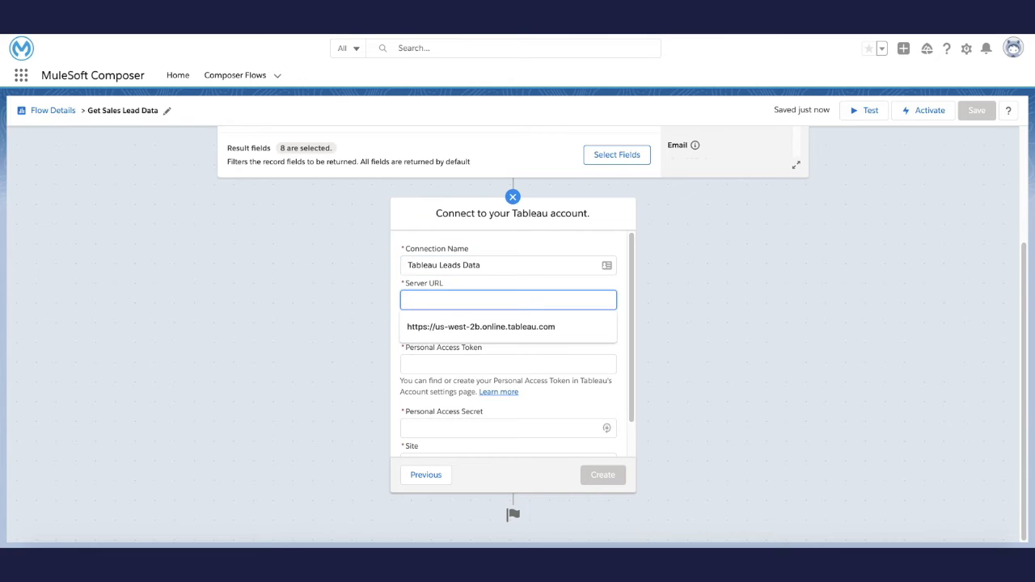
pyautogui.press('Down')
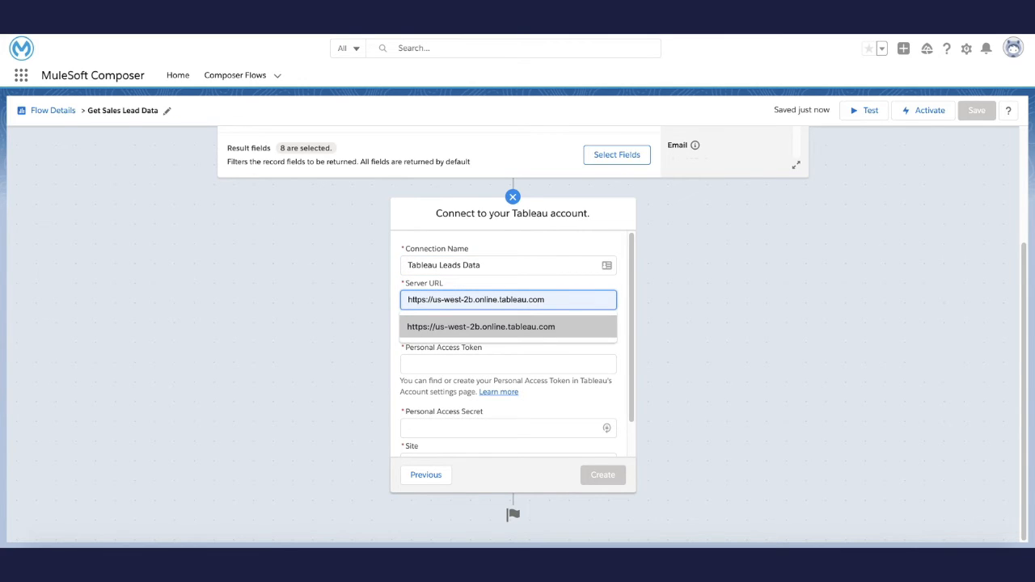
pyautogui.press('Return')
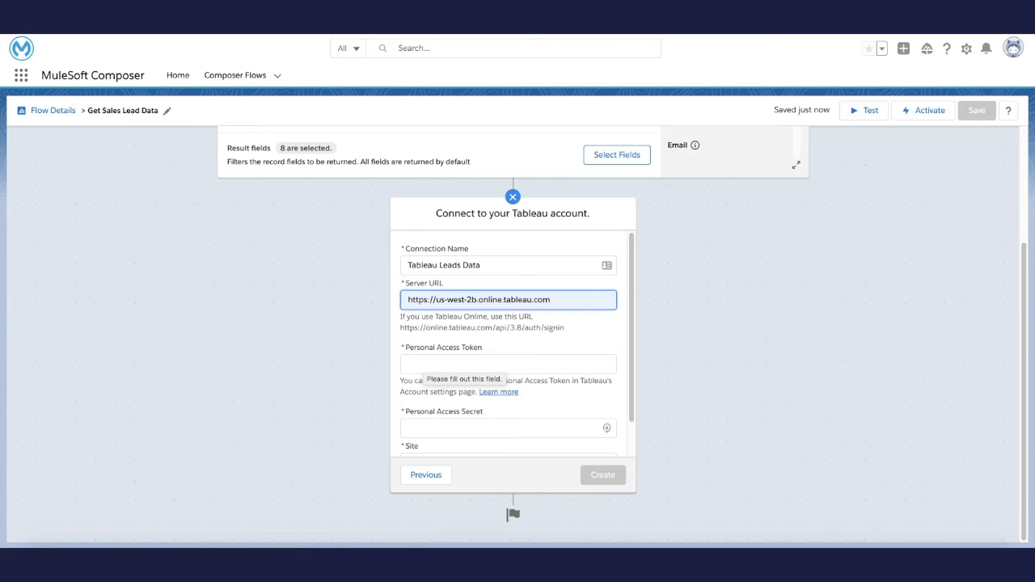
# Fill in the Tableau personal access token and paste the personal access secret
pyautogui.click(453, 364)
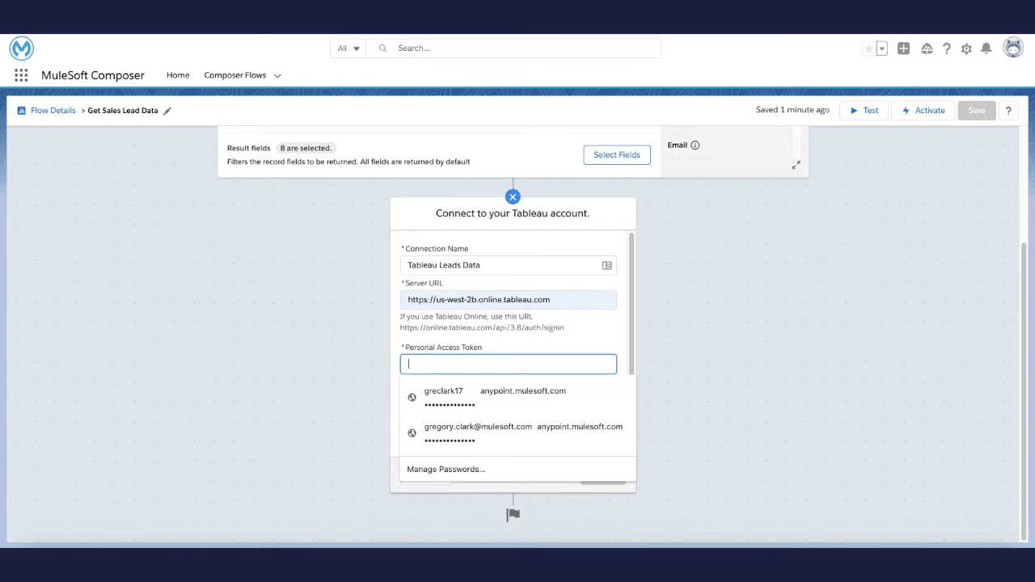
pyautogui.write('GC')
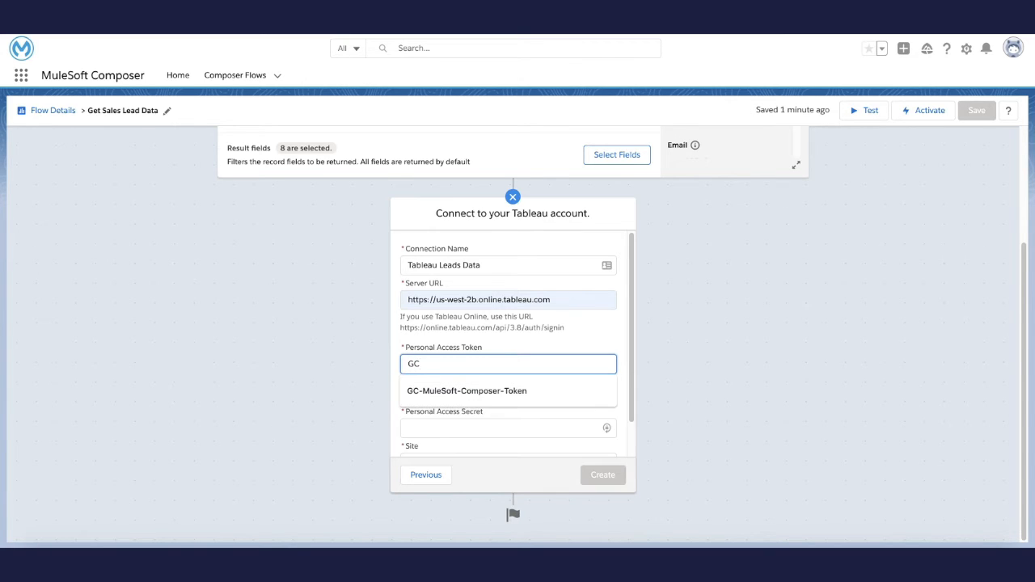
pyautogui.press('Down')
pyautogui.press('Return')
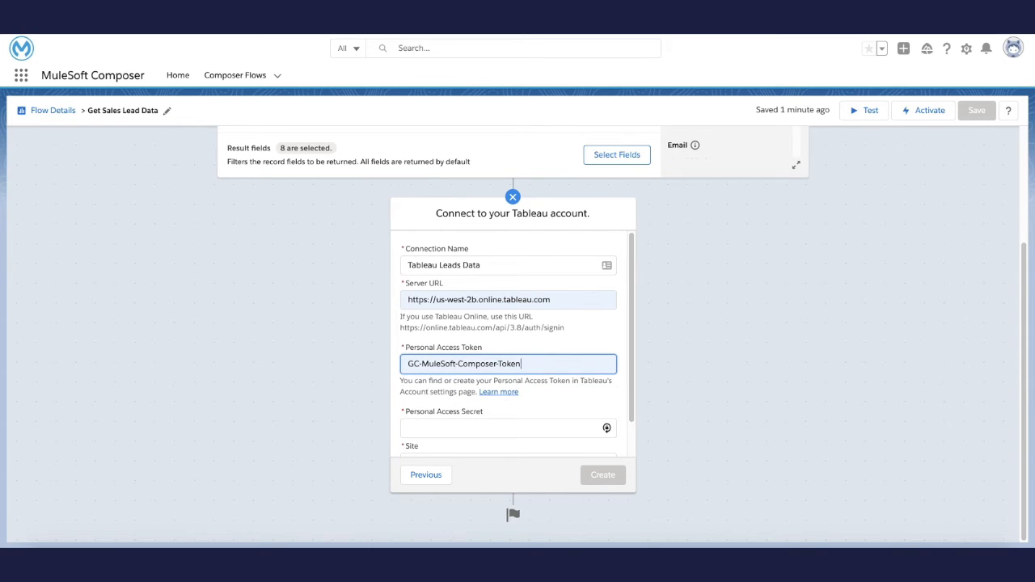
pyautogui.click(508, 429)
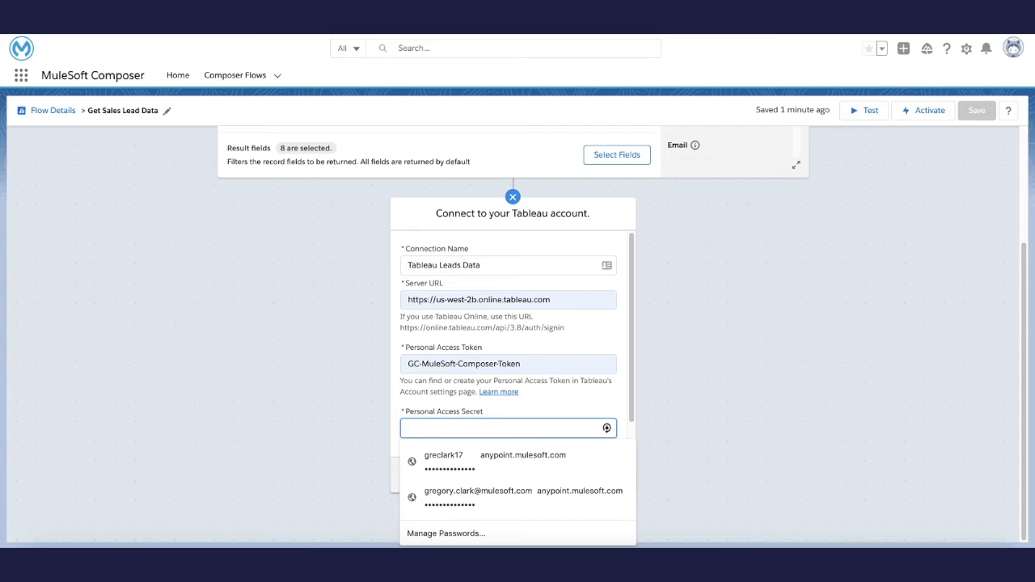
pyautogui.hotkey('ctrl', 'v')
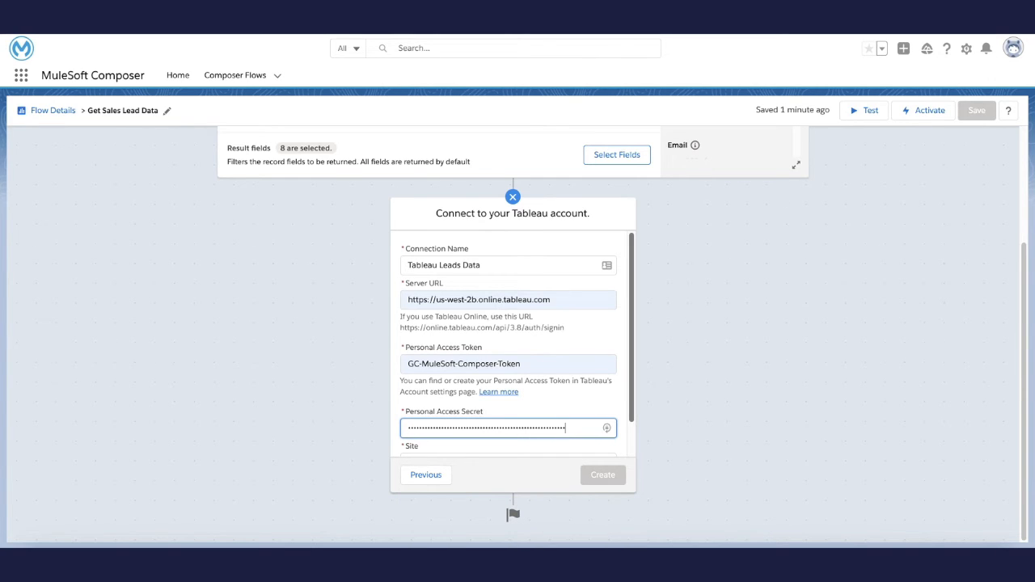
# Set the Tableau site to mulesoftconnectivity and create the connection
pyautogui.scroll(-1, 517, 346)
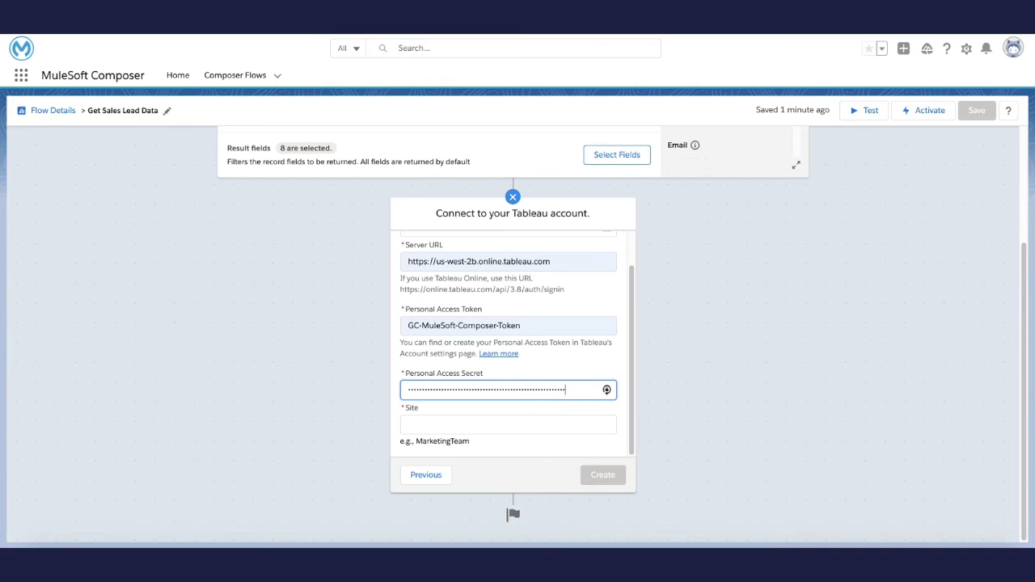
pyautogui.click(508, 425)
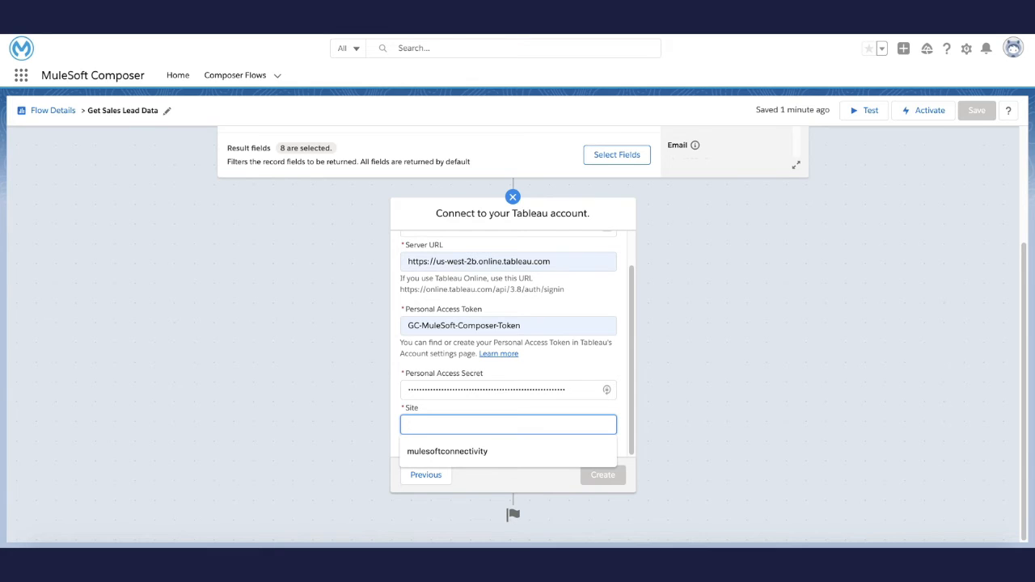
pyautogui.press('Down')
pyautogui.press('Return')
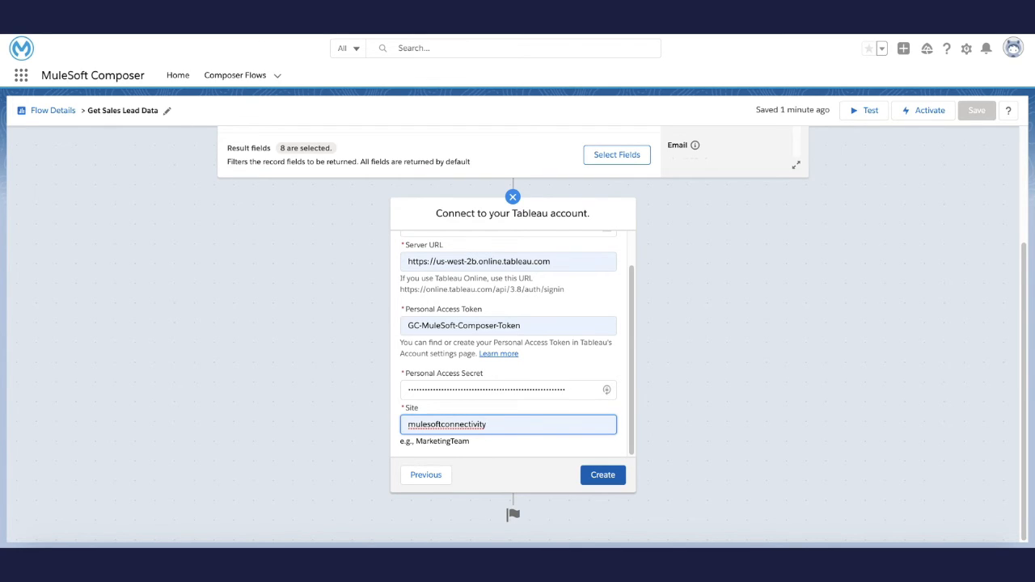
pyautogui.click(602, 475)
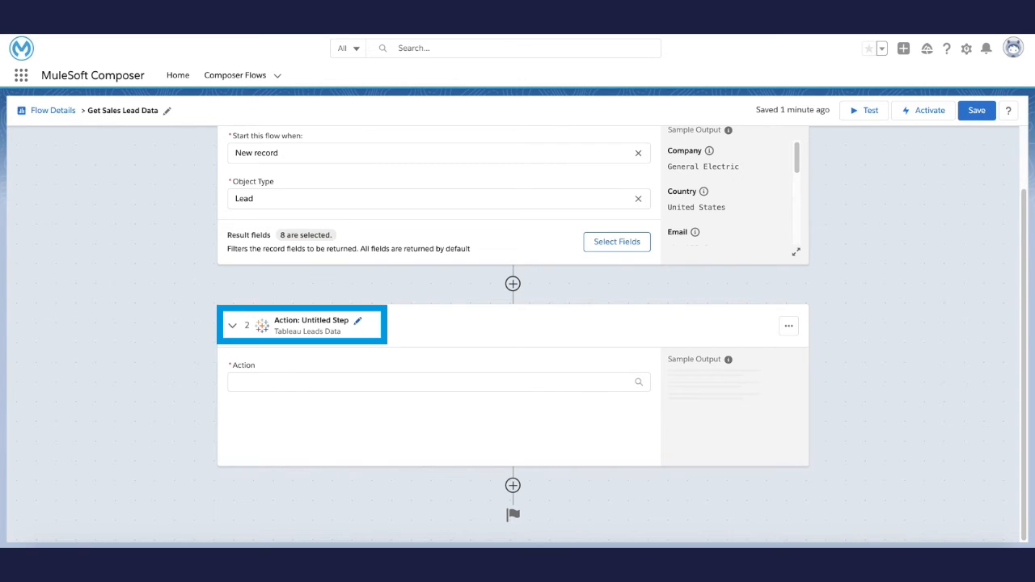
# Rename the untitled Tableau action step as "Add to leads"
pyautogui.click(357, 321)
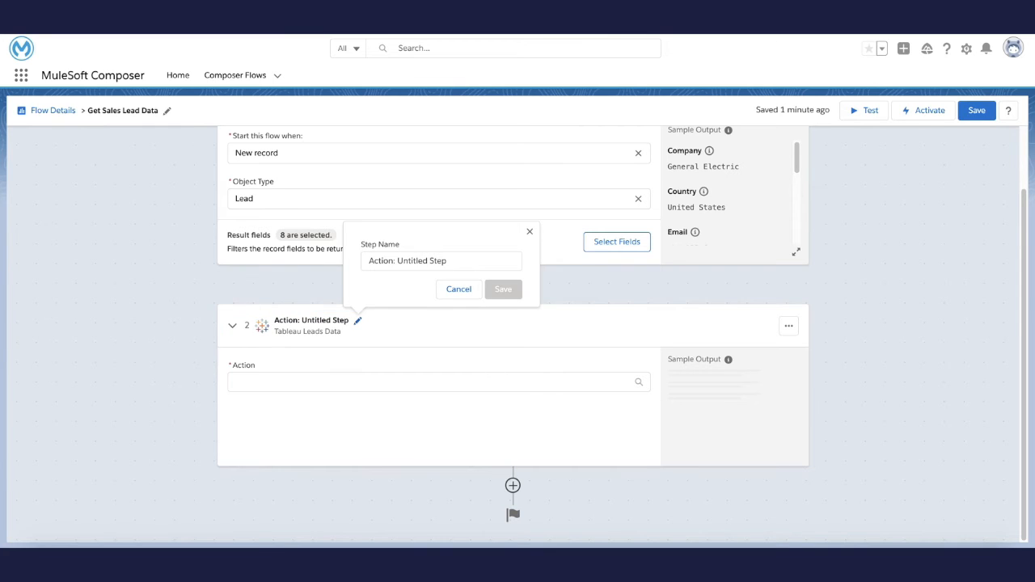
pyautogui.click(448, 261)
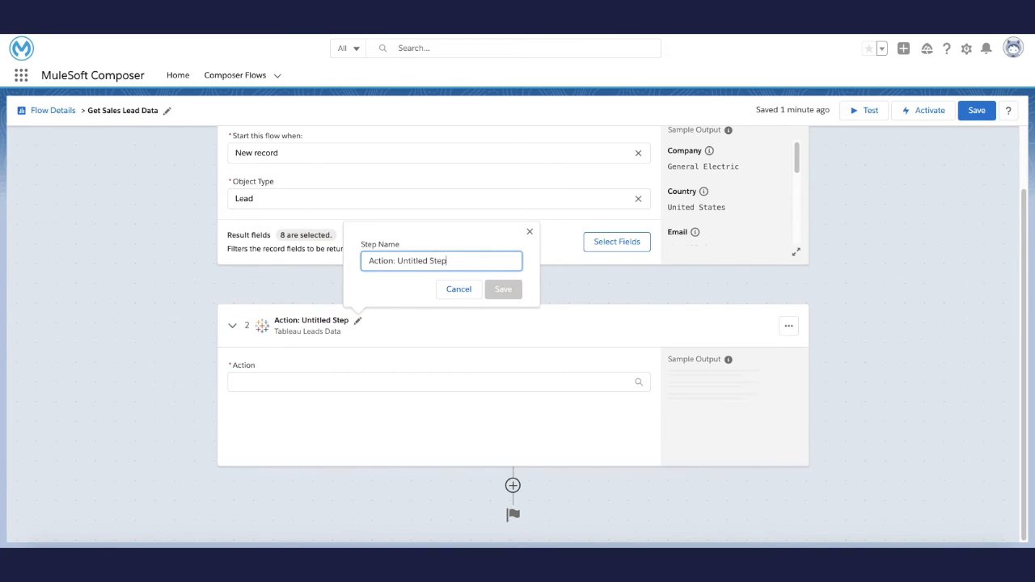
pyautogui.press('BackSpace')
pyautogui.press('BackSpace')
pyautogui.press('BackSpace')
pyautogui.press('BackSpace')
pyautogui.press('BackSpace')
pyautogui.press('BackSpace')
pyautogui.press('BackSpace')
pyautogui.press('BackSpace')
pyautogui.press('BackSpace')
pyautogui.press('BackSpace')
pyautogui.press('BackSpace')
pyautogui.press('BackSpace')
pyautogui.press('BackSpace')
pyautogui.press('BackSpace')
pyautogui.press('BackSpace')
pyautogui.press('BackSpace')
pyautogui.press('BackSpace')
pyautogui.press('BackSpace')
pyautogui.press('BackSpace')
pyautogui.press('BackSpace')
pyautogui.write('dd to leads')
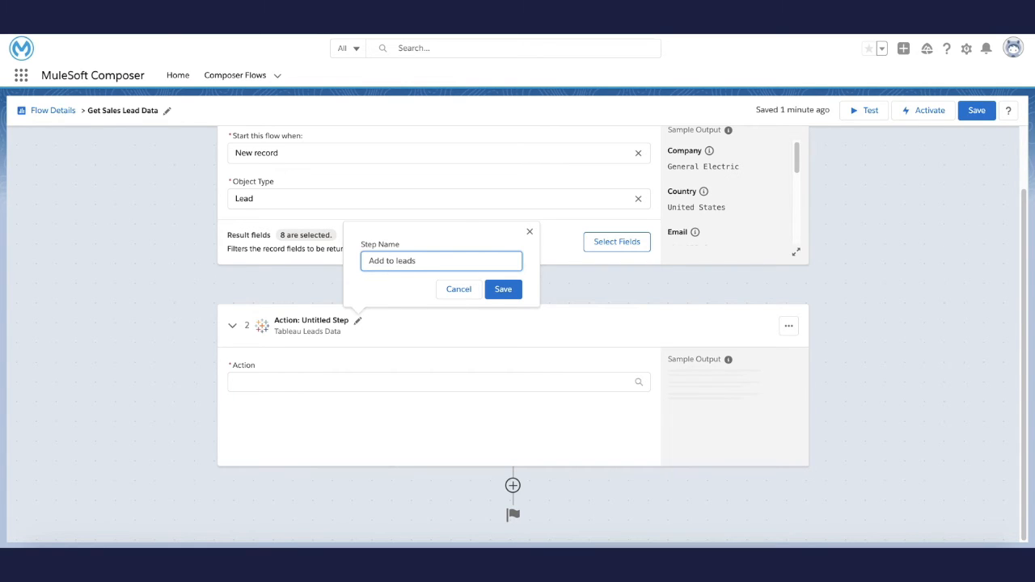
pyautogui.press('Return')
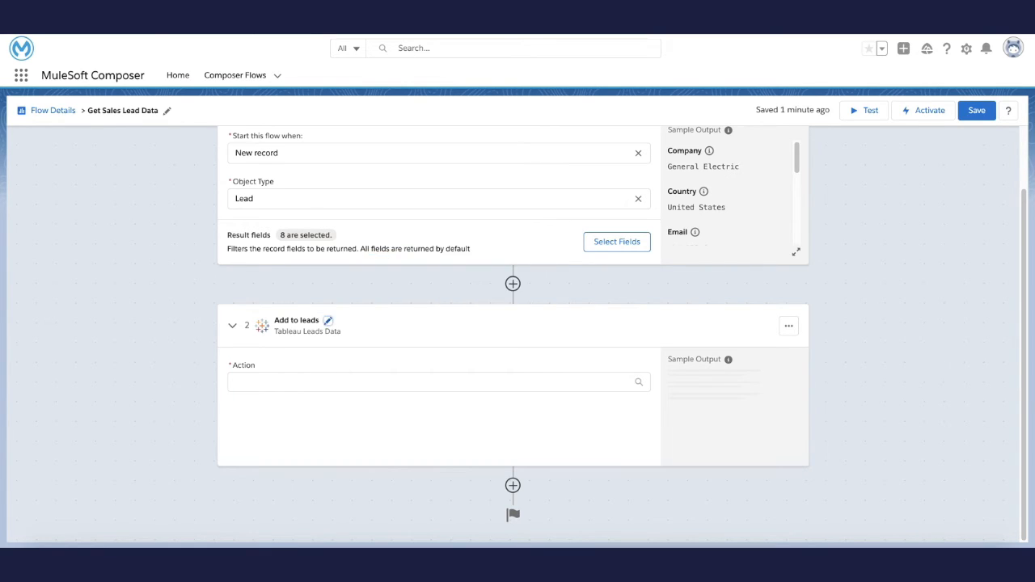
# Set the "Add to leads" step's action to Add to an existing Data Source and its project to default
pyautogui.click(341, 383)
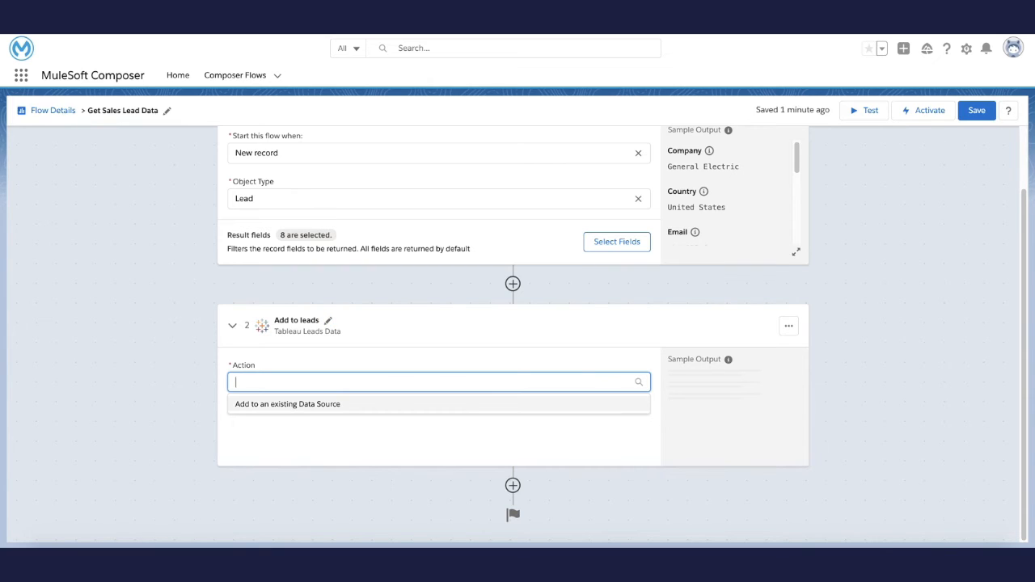
pyautogui.click(288, 404)
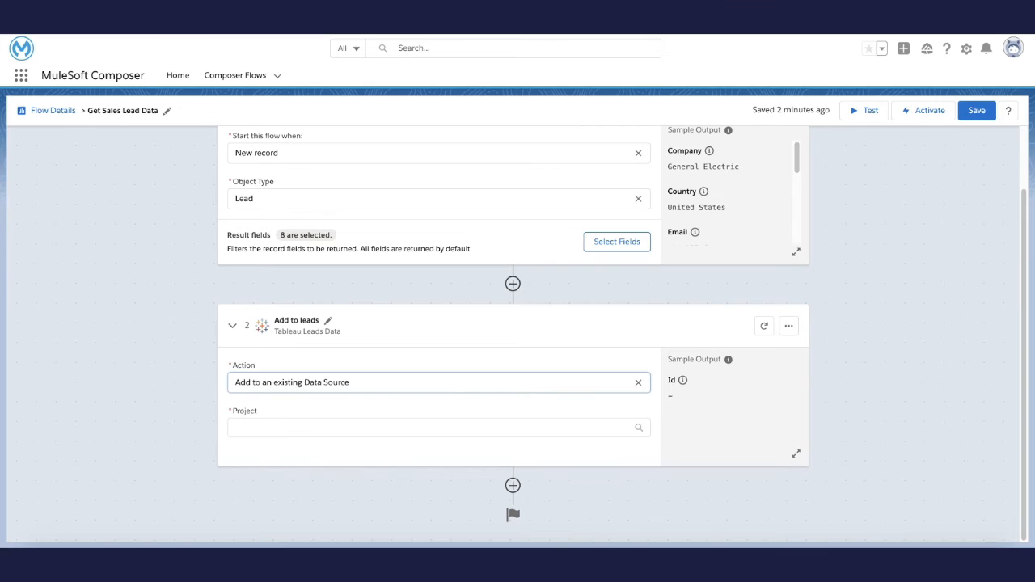
pyautogui.click(439, 428)
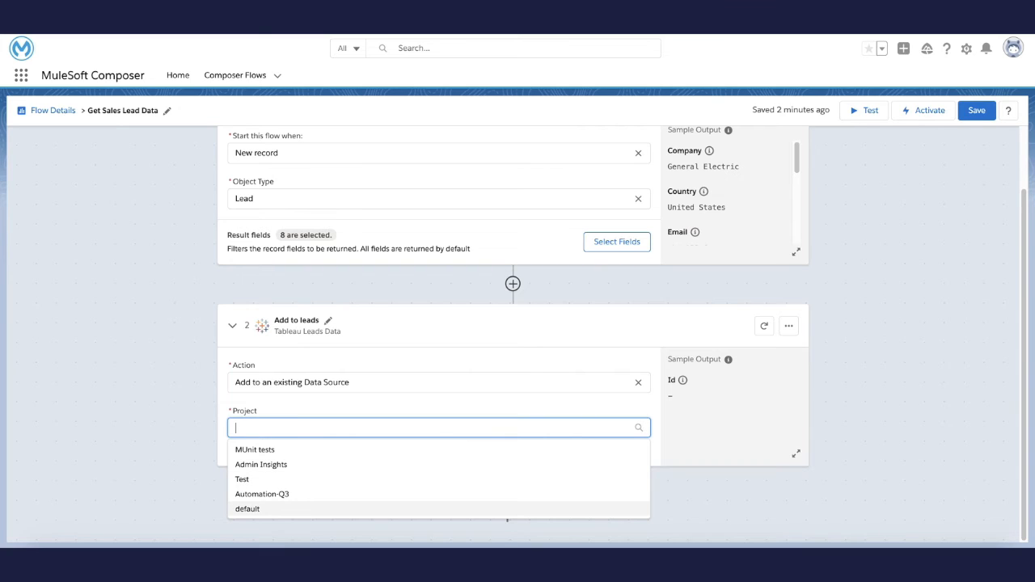
pyautogui.click(247, 509)
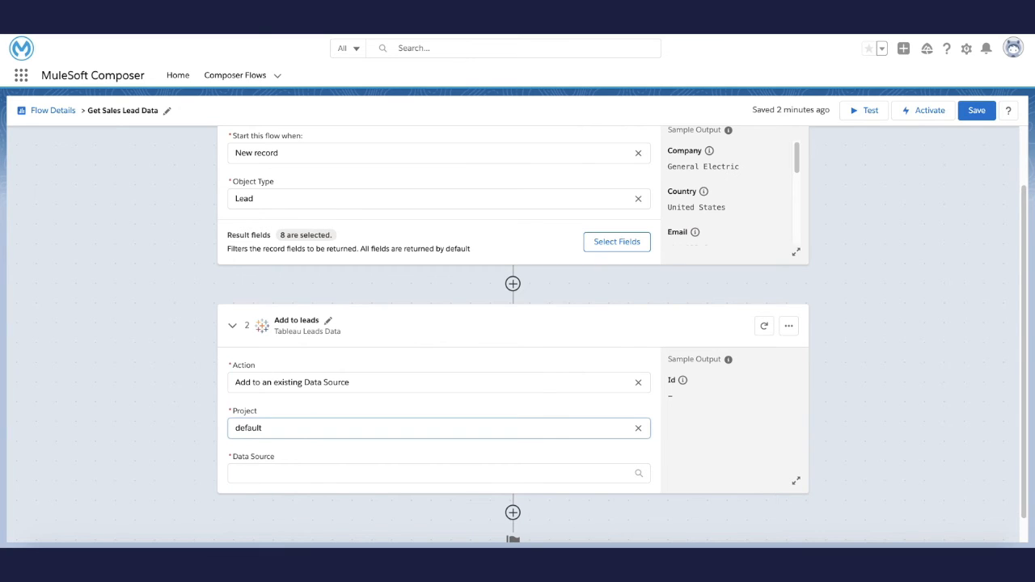
# Find and choose leads as the data source of the Tableau step
pyautogui.click(438, 474)
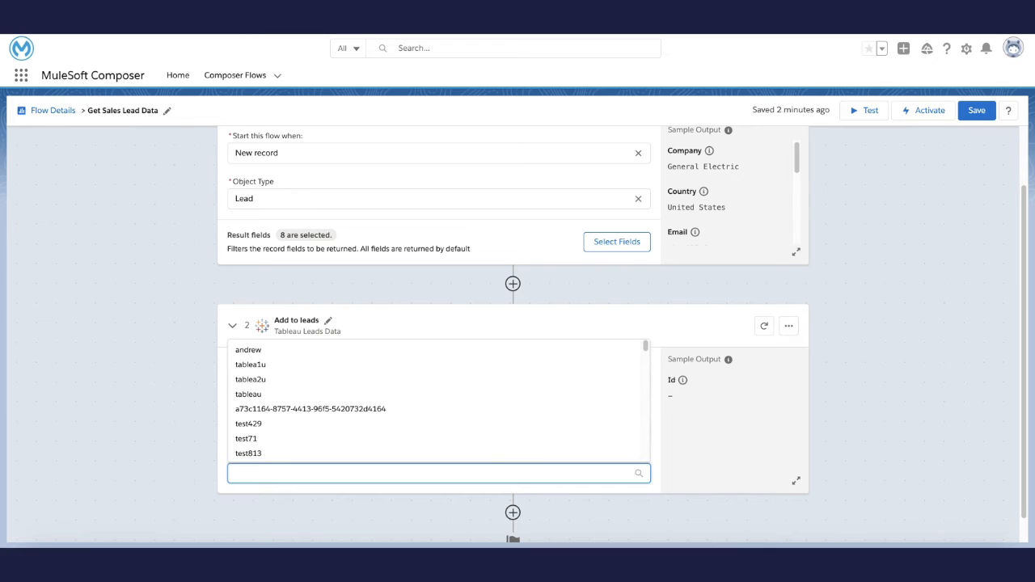
pyautogui.write('le')
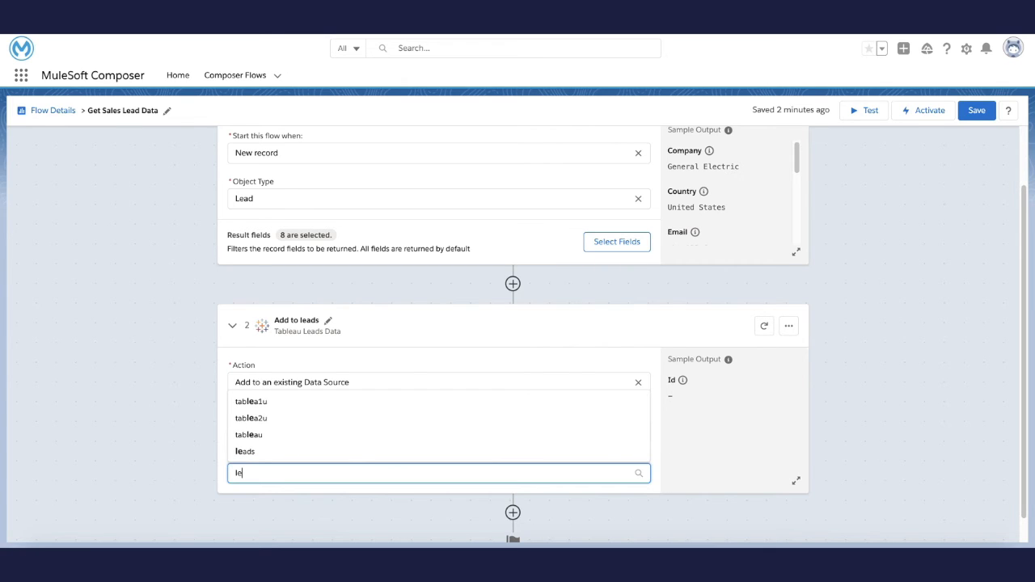
pyautogui.write('ad')
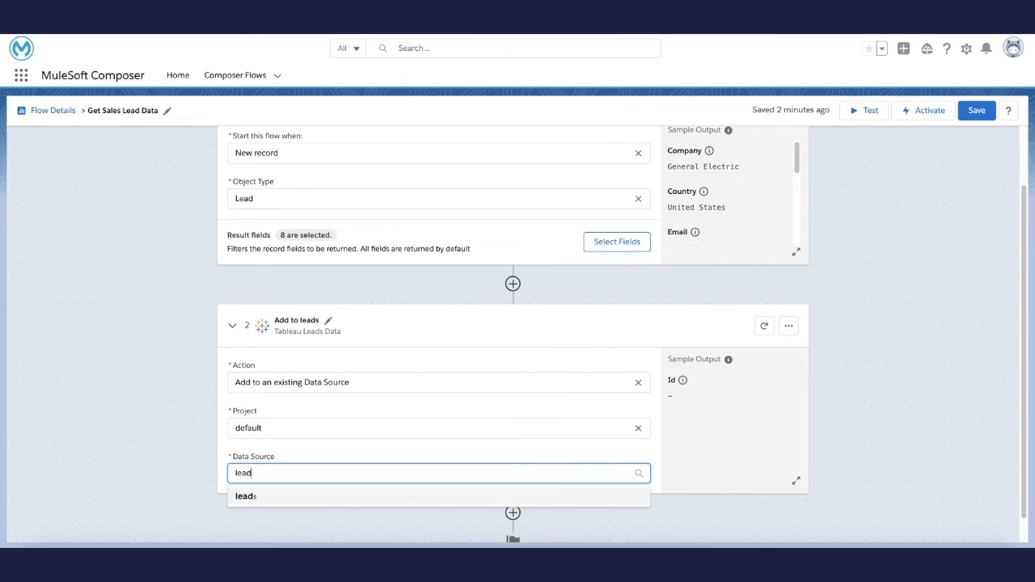
pyautogui.press('Return')
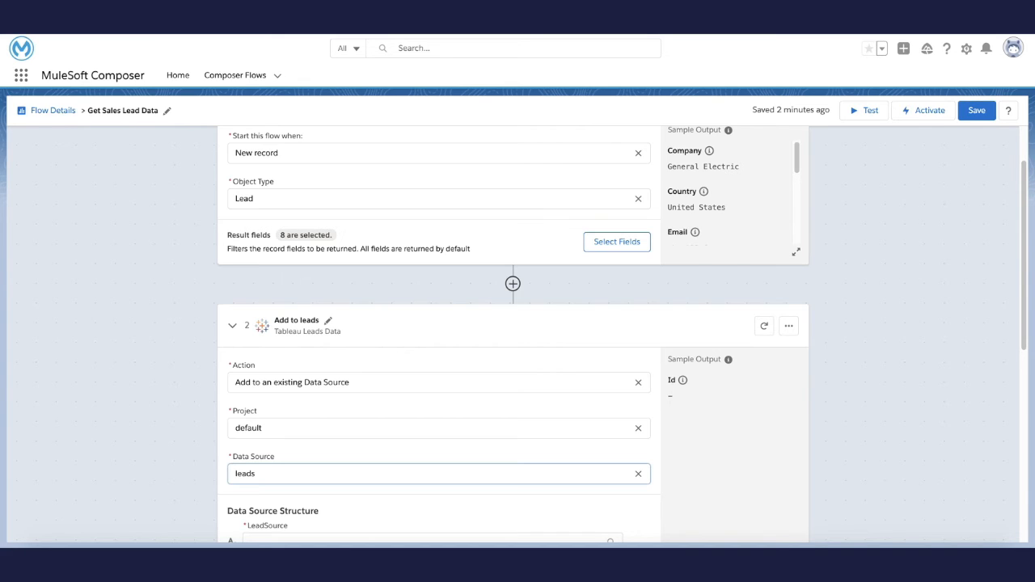
# Map the data source's LeadSource and Phone fields to the matching LeadSource and Phone values of Sales lead data
pyautogui.scroll(-1, 513, 334)
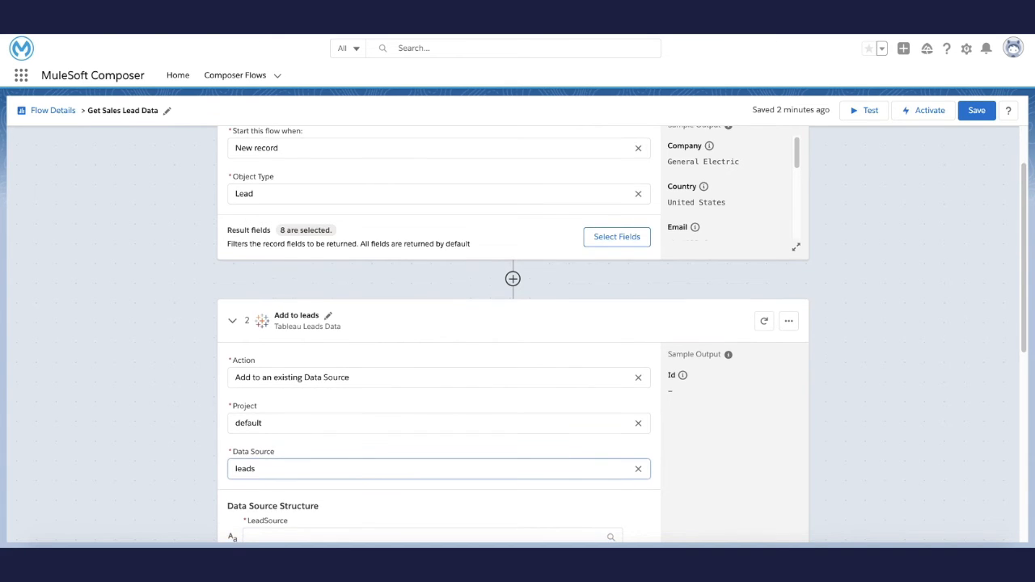
pyautogui.scroll(-2, 513, 335)
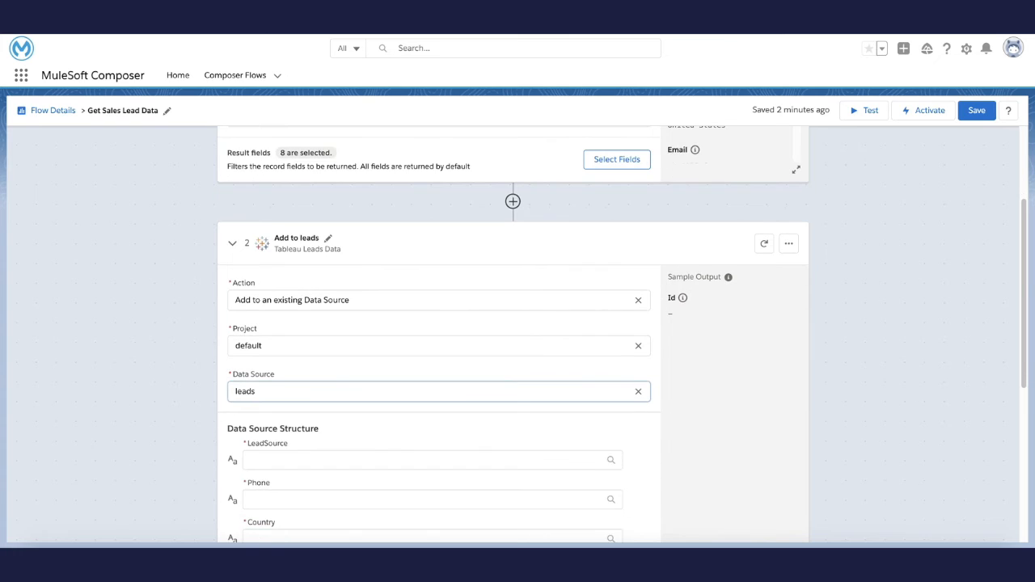
pyautogui.scroll(-2, 513, 335)
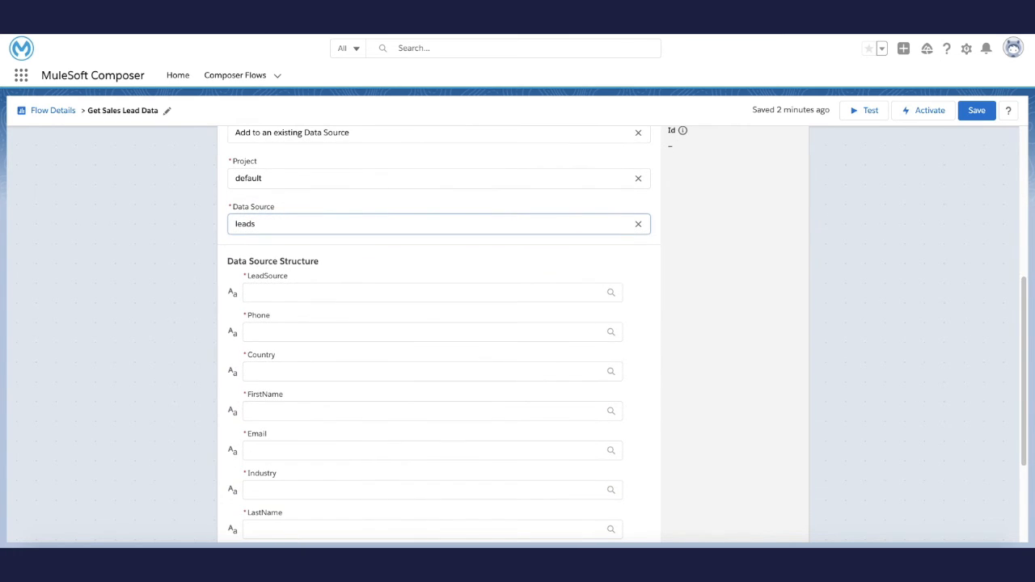
pyautogui.scroll(-1, 796, 538)
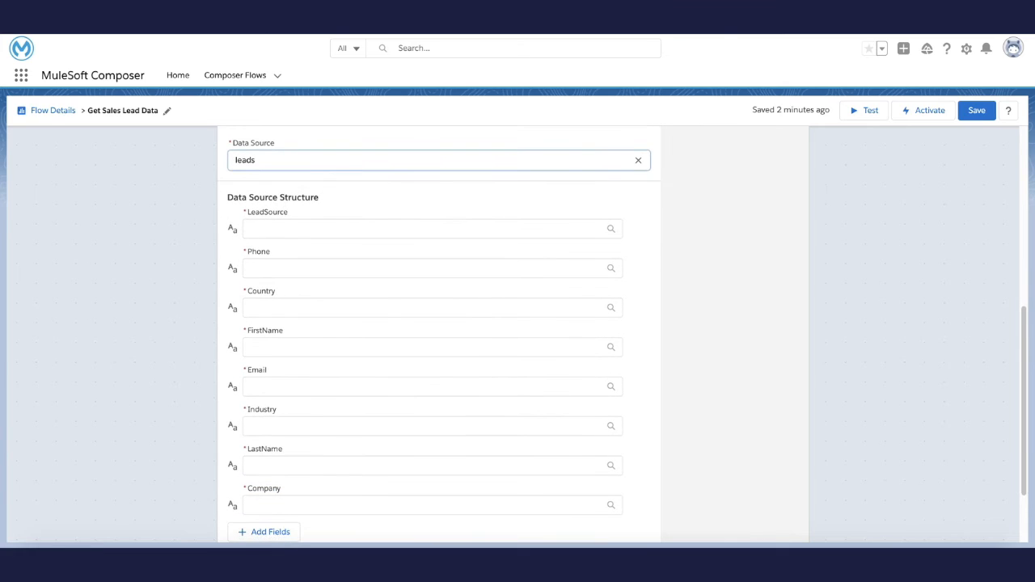
pyautogui.scroll(-1, 513, 335)
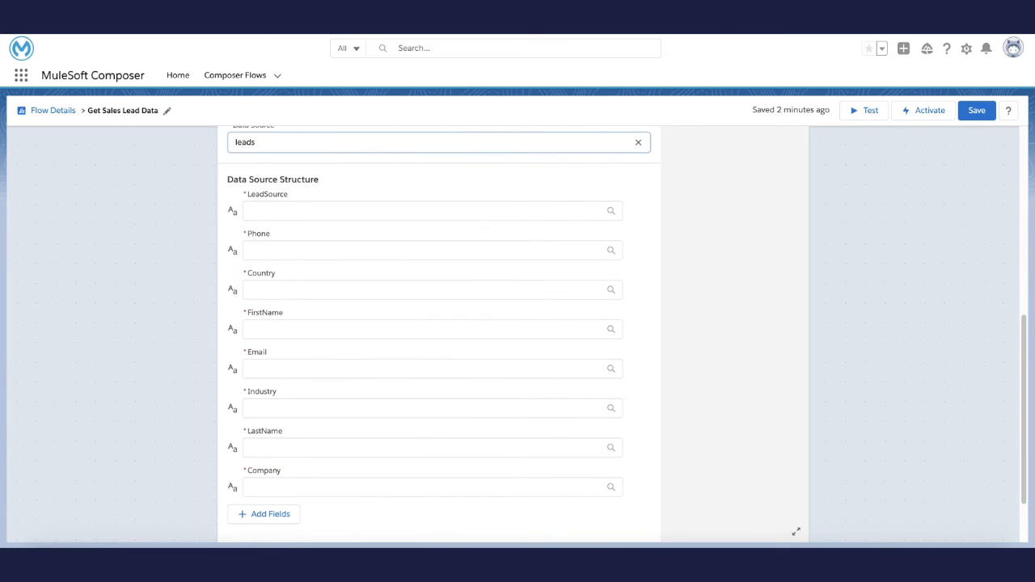
pyautogui.scroll(-1, 513, 335)
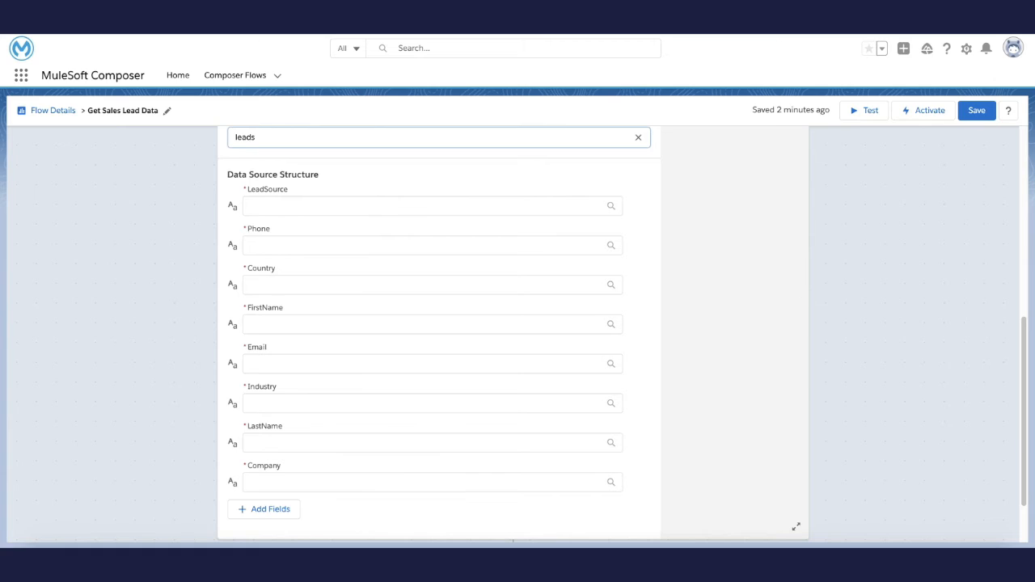
pyautogui.scroll(-1, 513, 335)
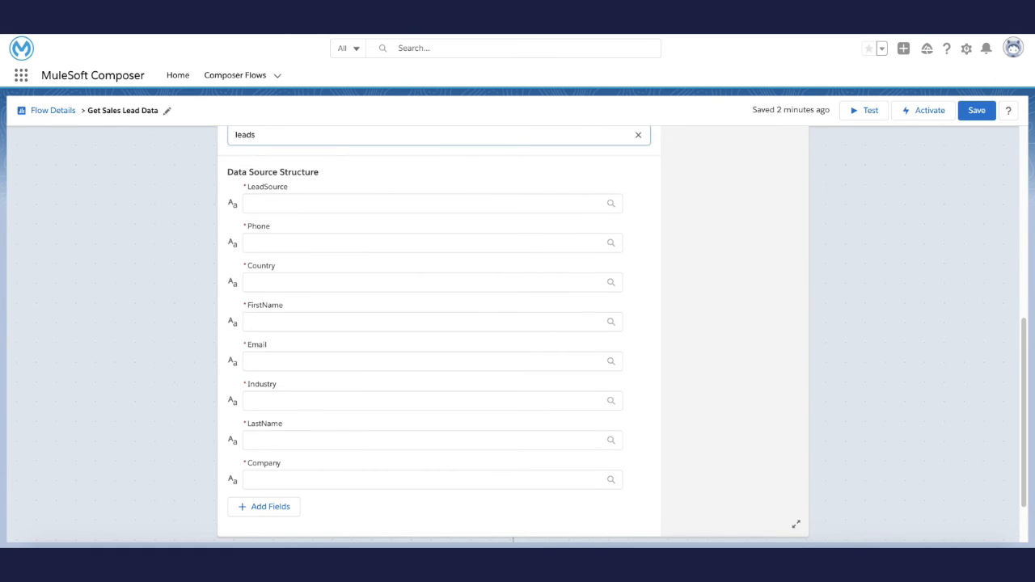
pyautogui.click(433, 203)
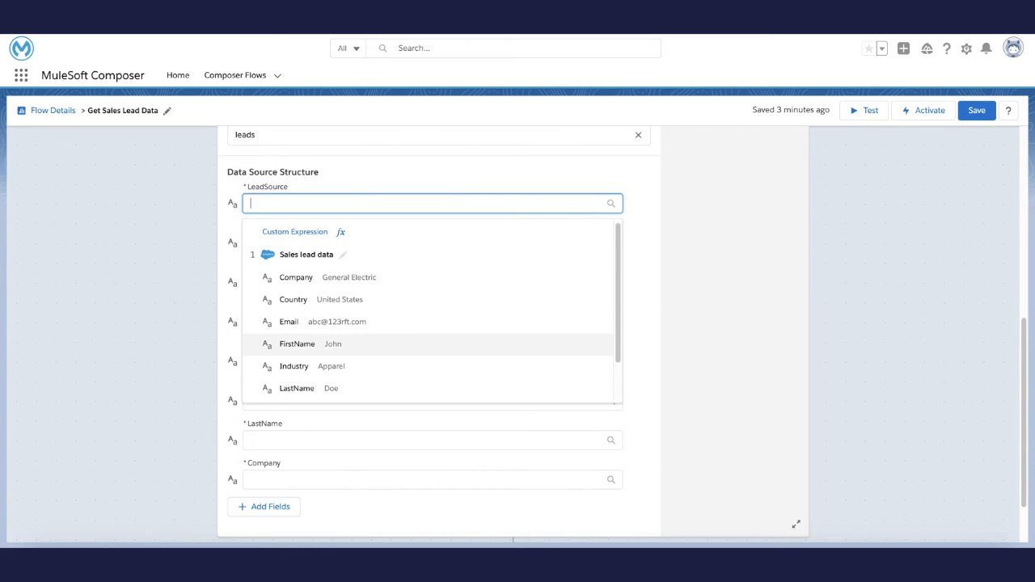
pyautogui.scroll(-1, 428, 340)
pyautogui.click(300, 365)
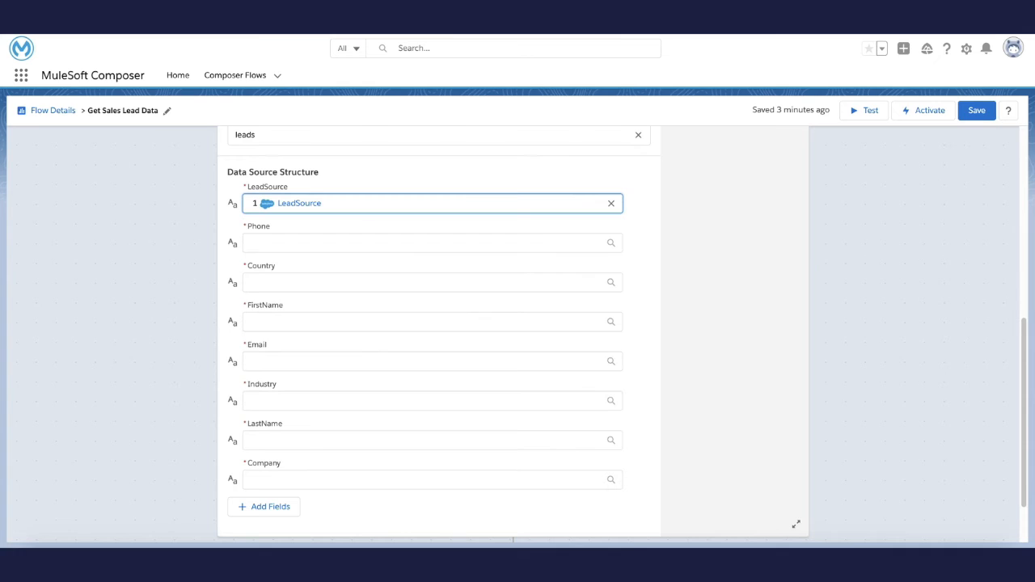
pyautogui.click(428, 243)
pyautogui.scroll(-1, 429, 383)
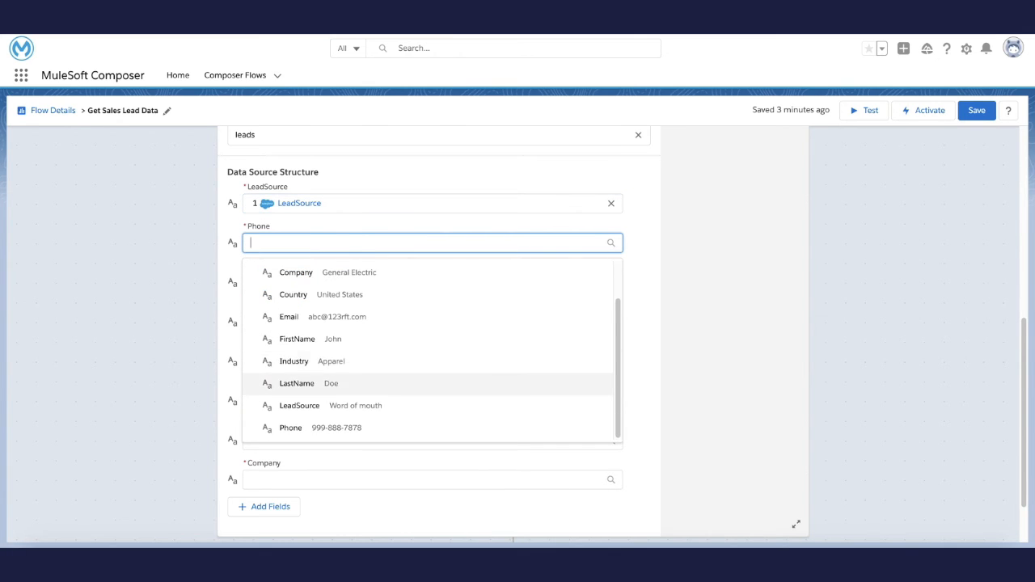
pyautogui.click(308, 428)
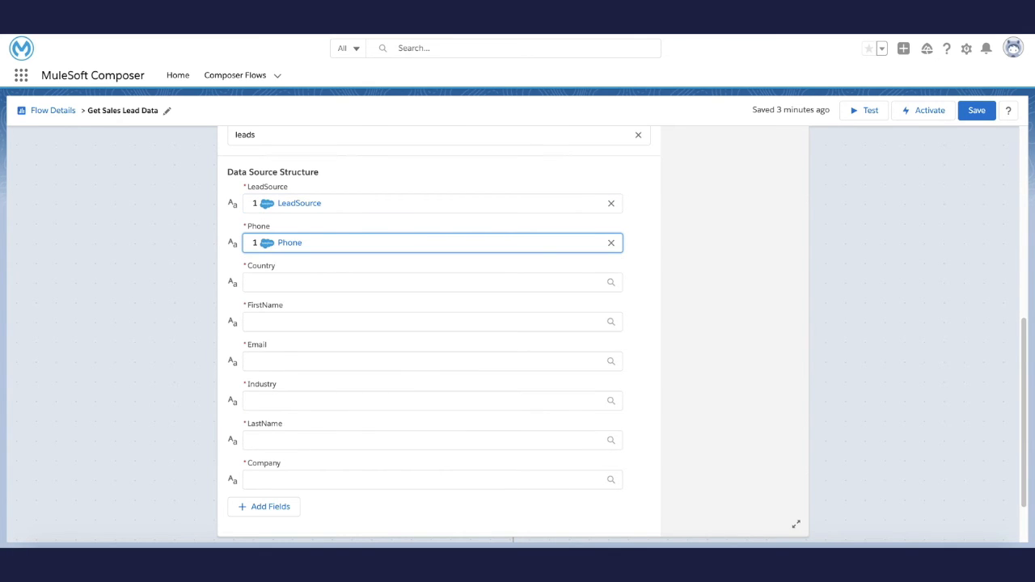
# Map the data source's Country and FirstName fields to Country and FirstName from Sales lead data
pyautogui.click(429, 282)
pyautogui.click(308, 379)
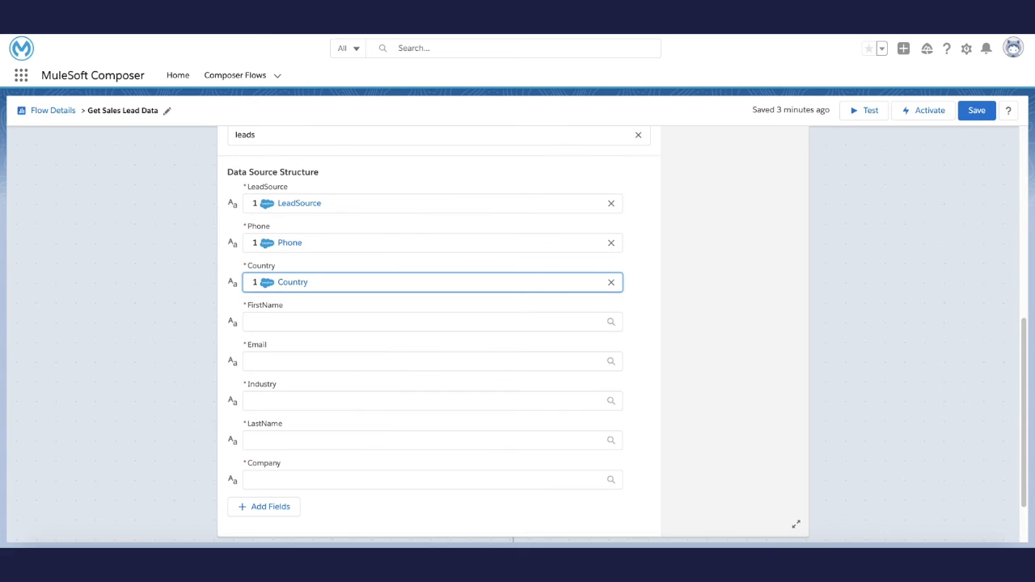
pyautogui.click(429, 322)
pyautogui.scroll(-2, 307, 402)
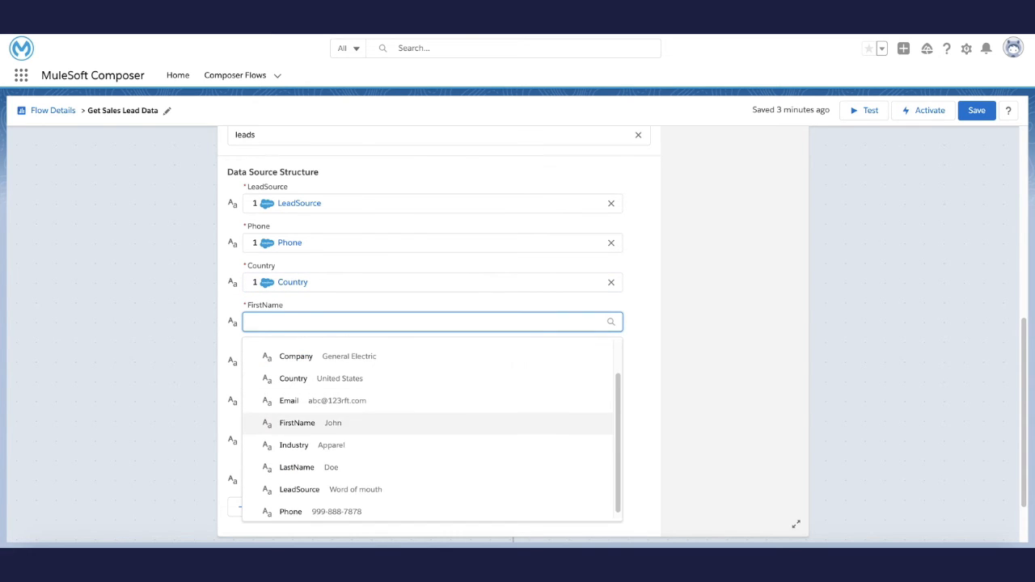
pyautogui.click(308, 423)
# Map the data source's Email and Industry fields to Email and Industry from Sales lead data
pyautogui.click(428, 361)
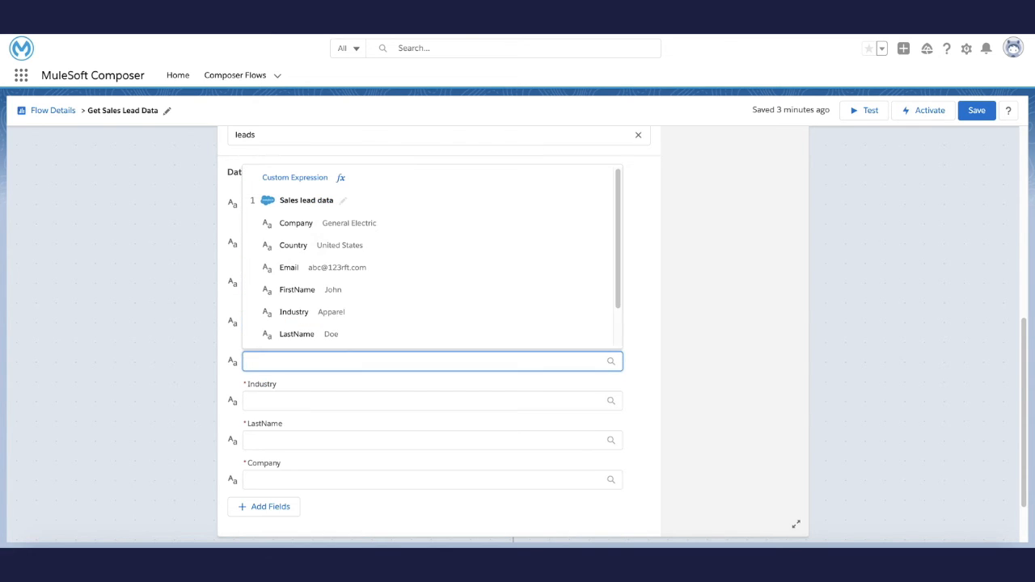
pyautogui.click(308, 268)
pyautogui.click(429, 402)
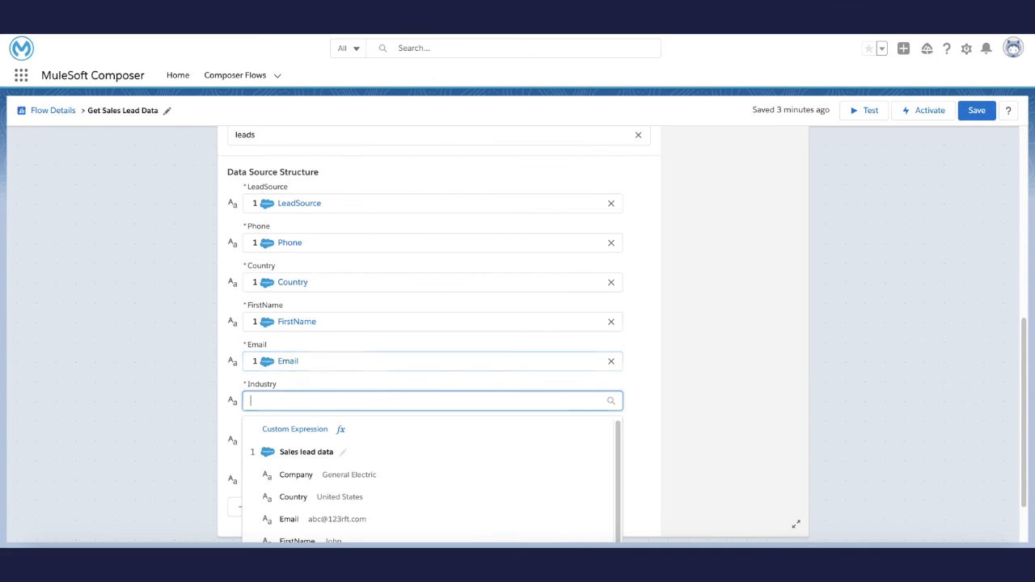
pyautogui.click(294, 351)
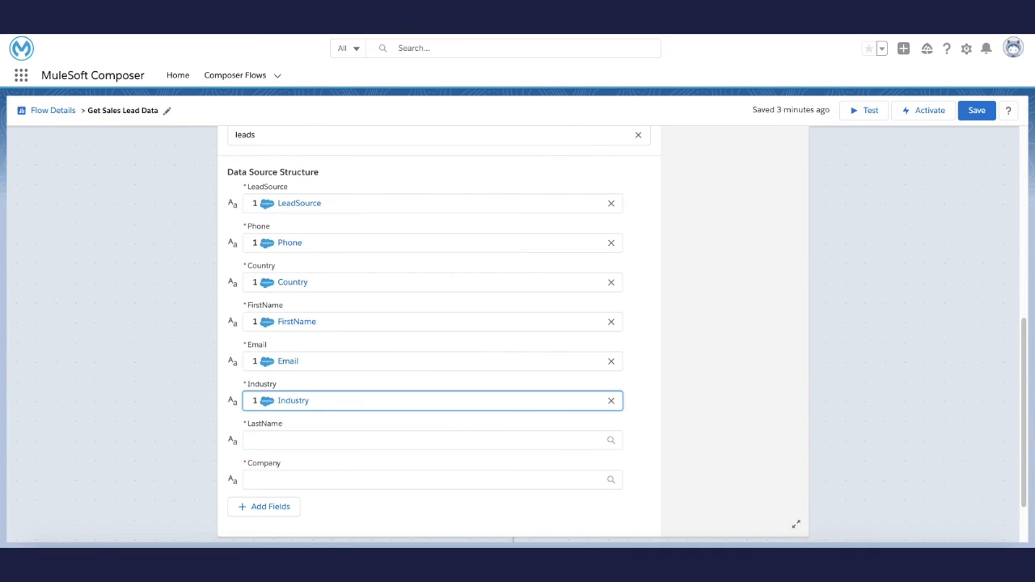
# Map the data source's LastName and Company fields to LastName and Company from Sales lead data
pyautogui.click(428, 440)
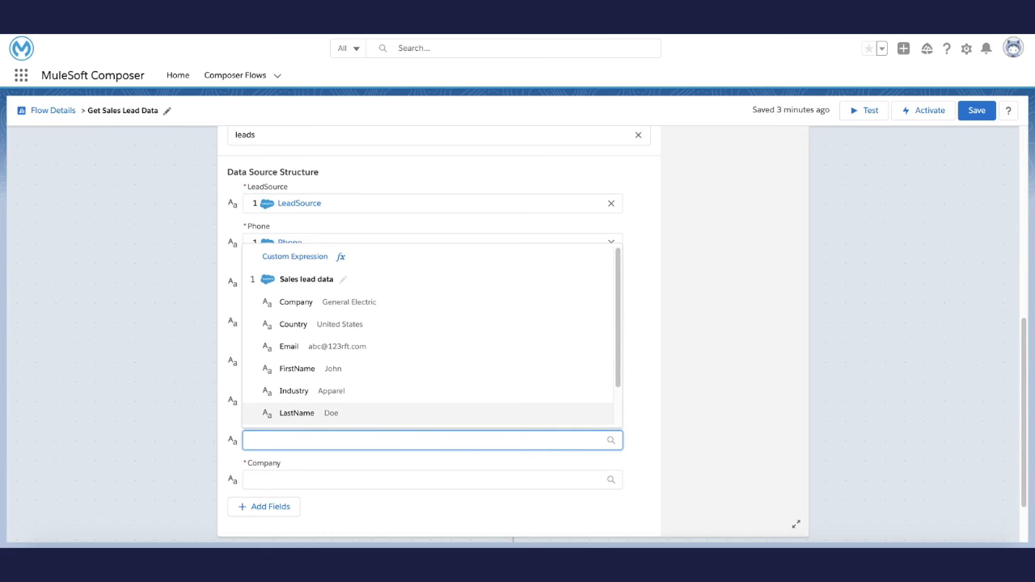
pyautogui.click(294, 413)
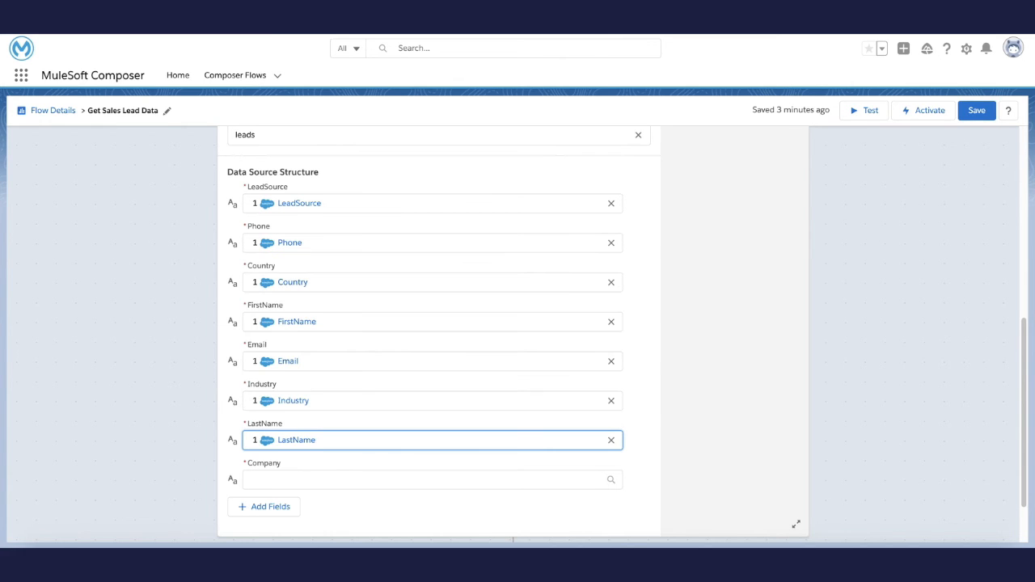
pyautogui.click(428, 480)
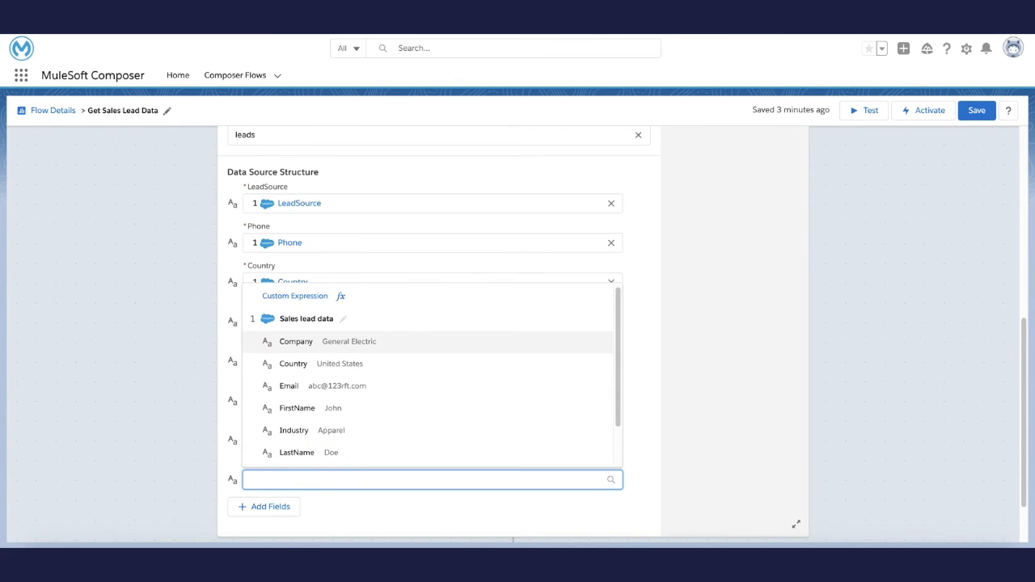
pyautogui.click(297, 341)
# Save the Get Sales Lead Data flow with its completed field mappings
pyautogui.scroll(-1, 513, 335)
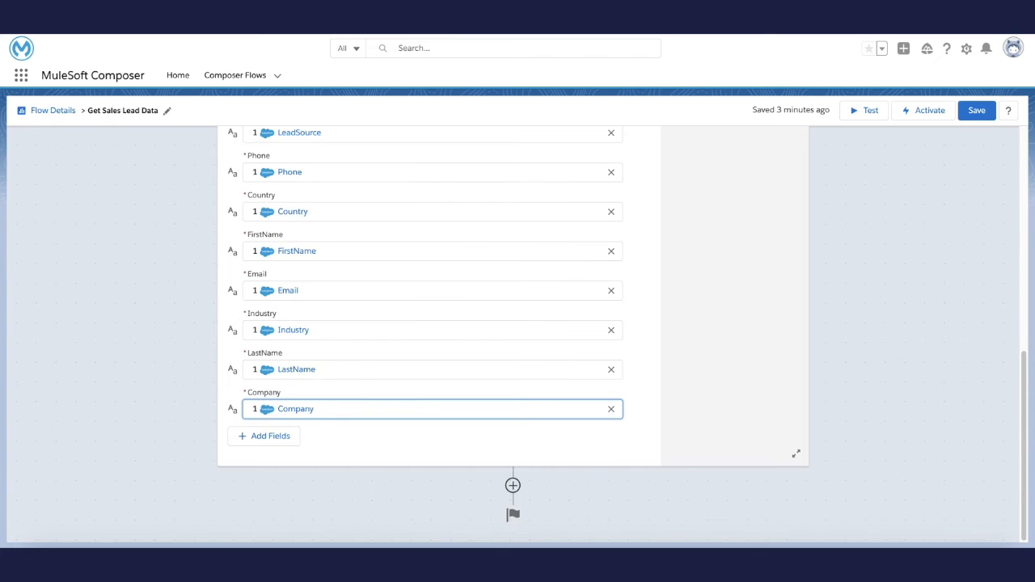
pyautogui.scroll(4, 513, 335)
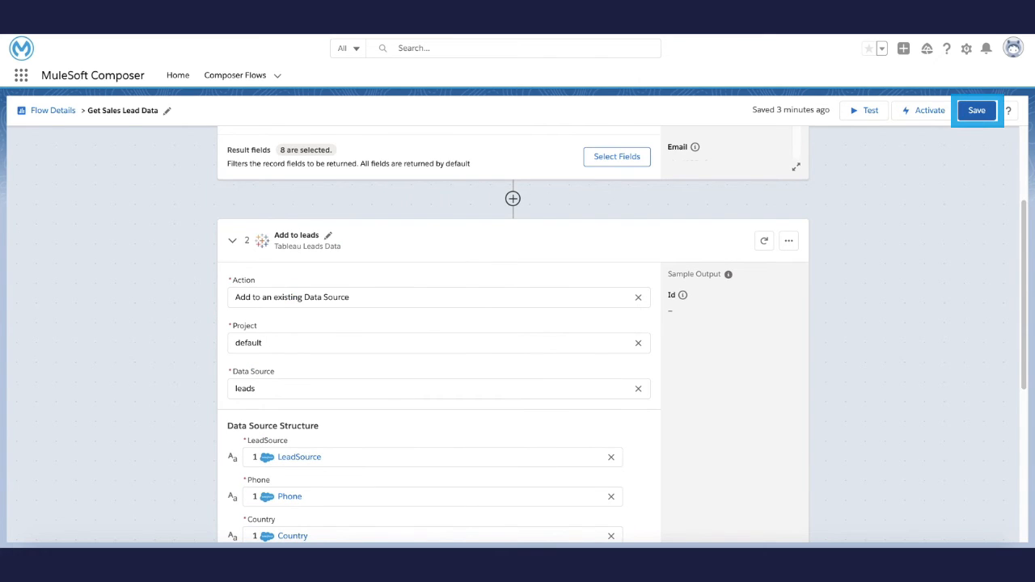
pyautogui.click(977, 111)
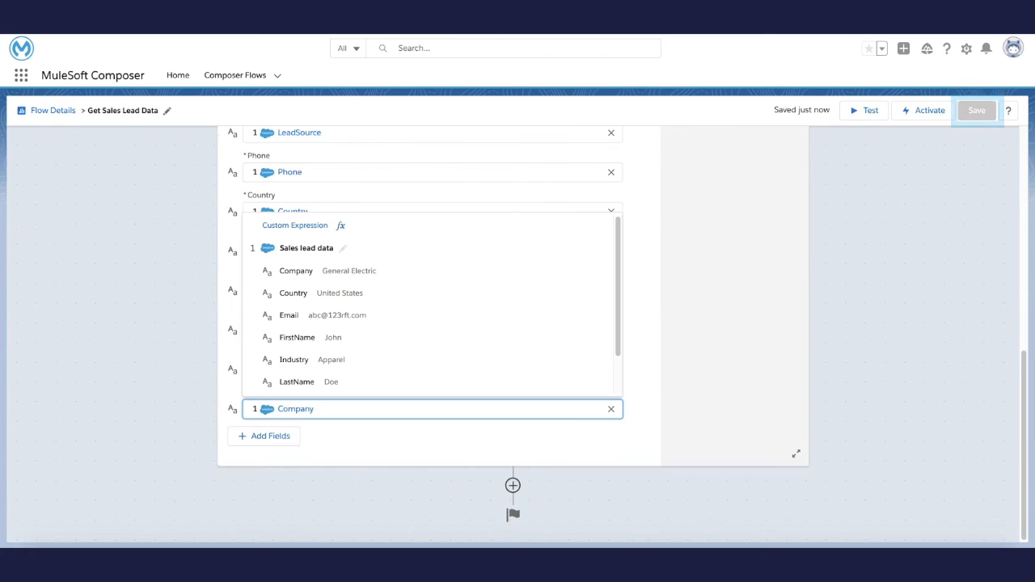
# Start a test run of the Get Sales Lead Data flow
pyautogui.scroll(6, 512, 335)
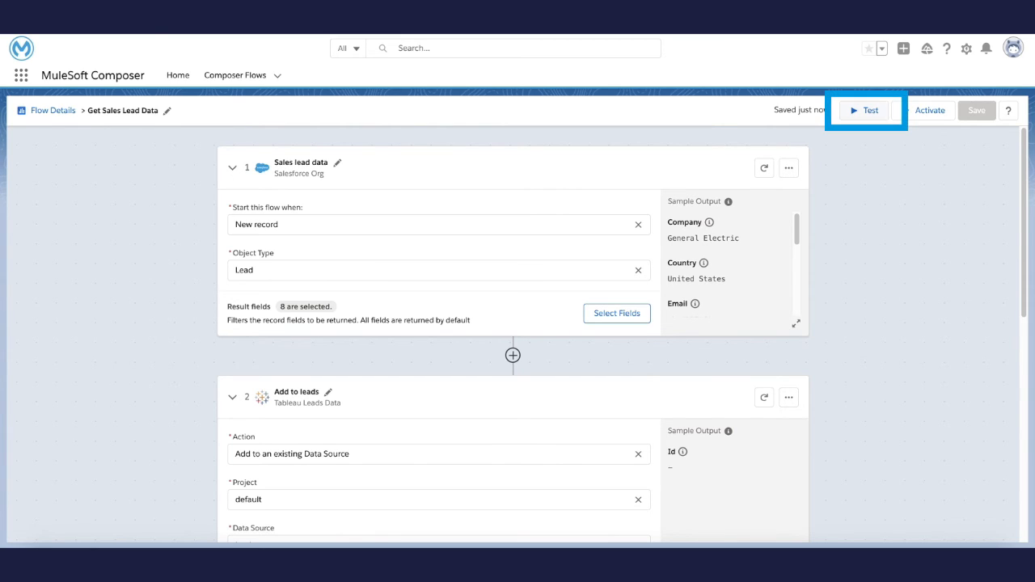
pyautogui.click(864, 111)
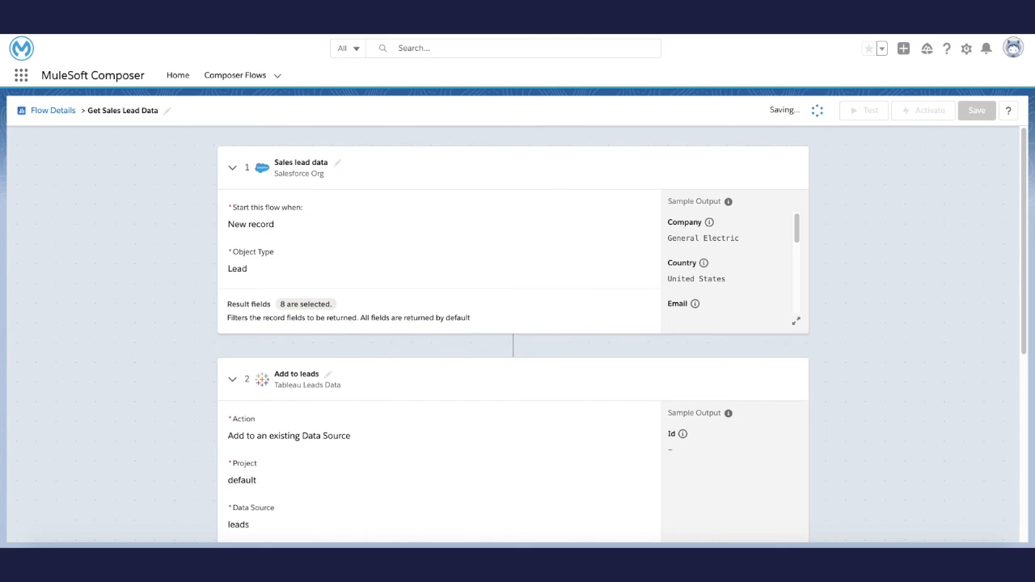
pyautogui.scroll(-4, 513, 332)
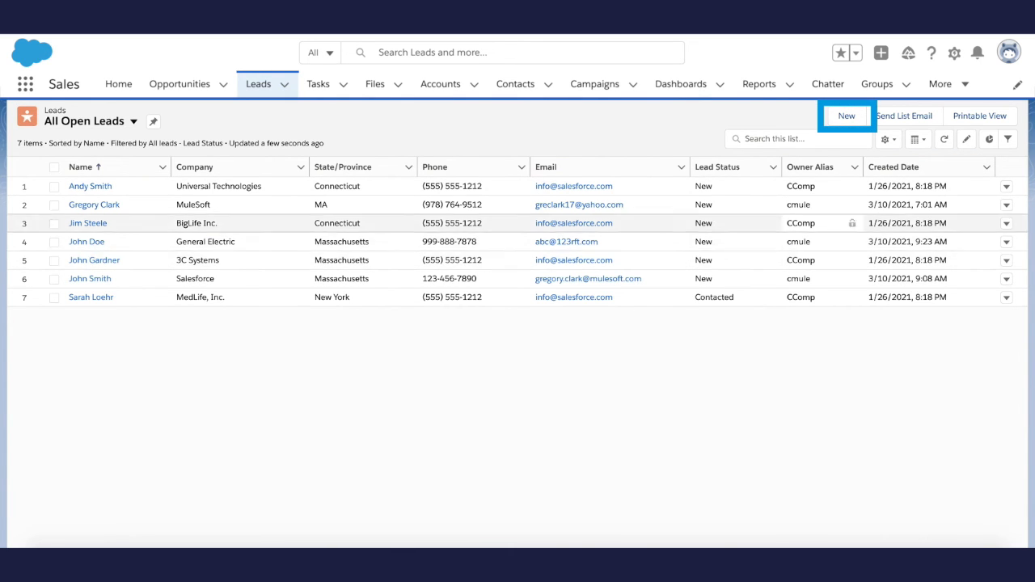
# Create a new lead with the contact's first name, last name, phone number and email, and set Company to Salesforce
pyautogui.click(846, 116)
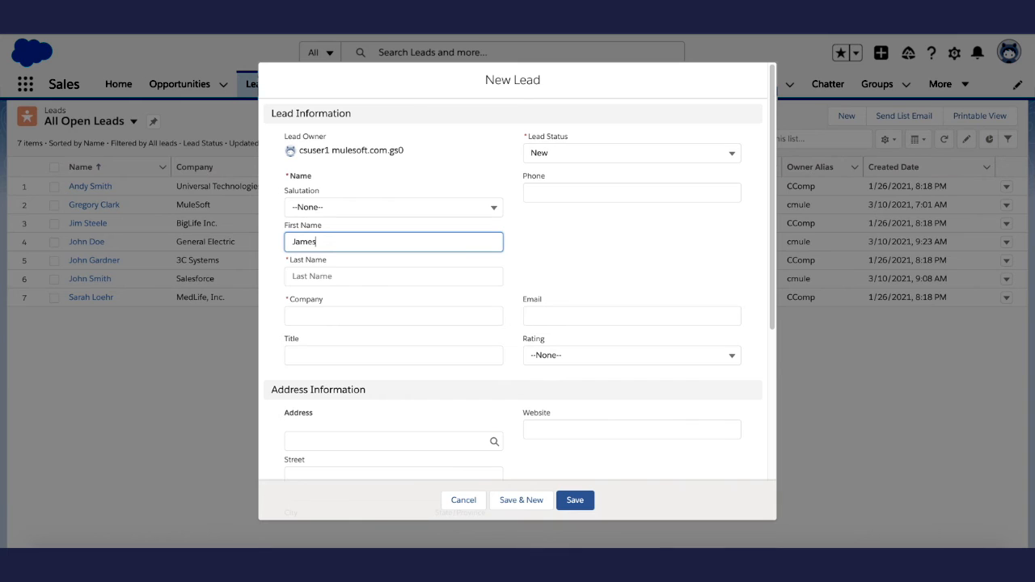
pyautogui.press('Tab')
pyautogui.write('Smith')
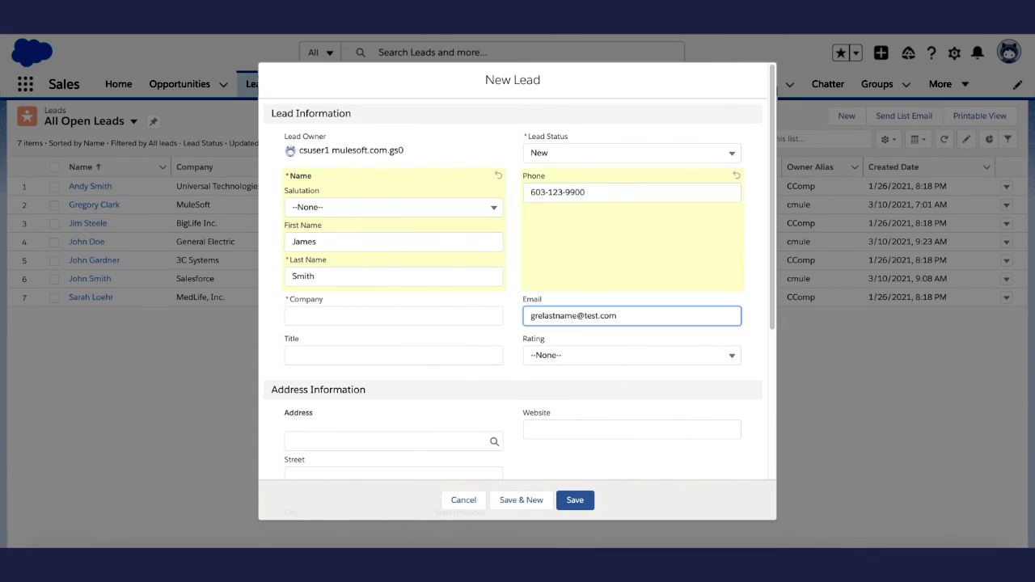
pyautogui.click(393, 316)
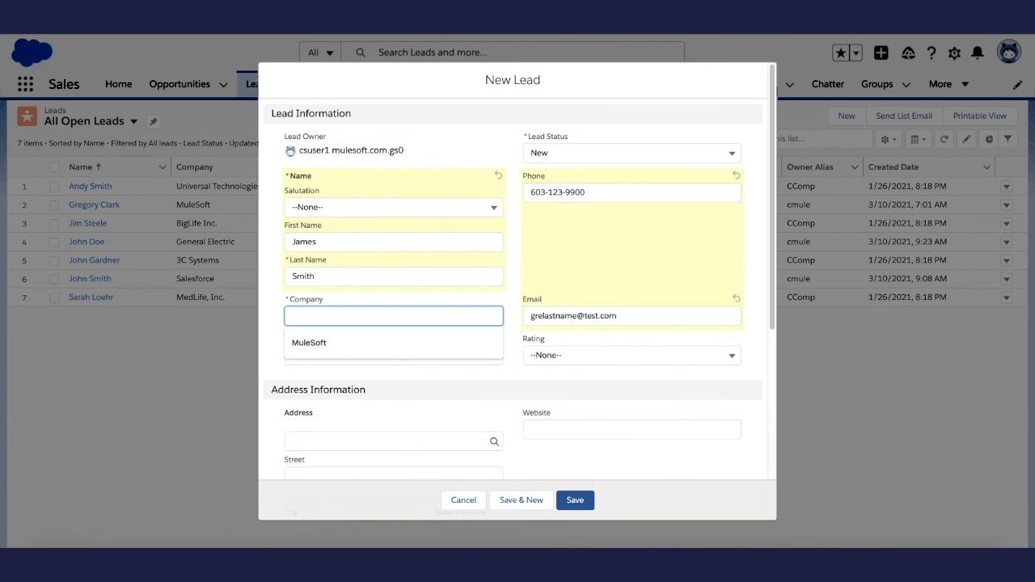
pyautogui.write('Salesforce')
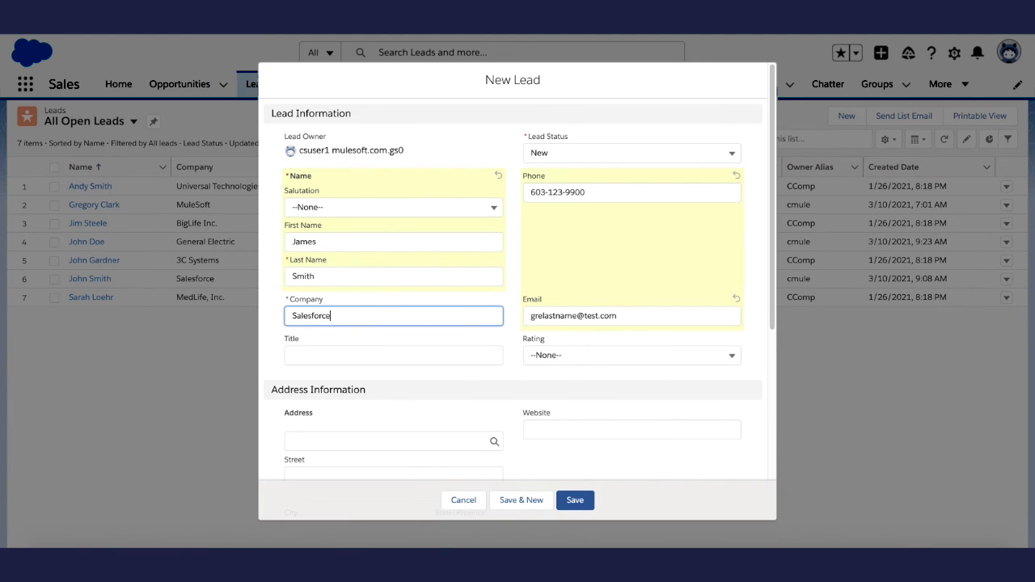
# Fill in the lead's postal address with country United States, and set Lead Source to Web and Industry to Communications
pyautogui.scroll(-1, 517, 267)
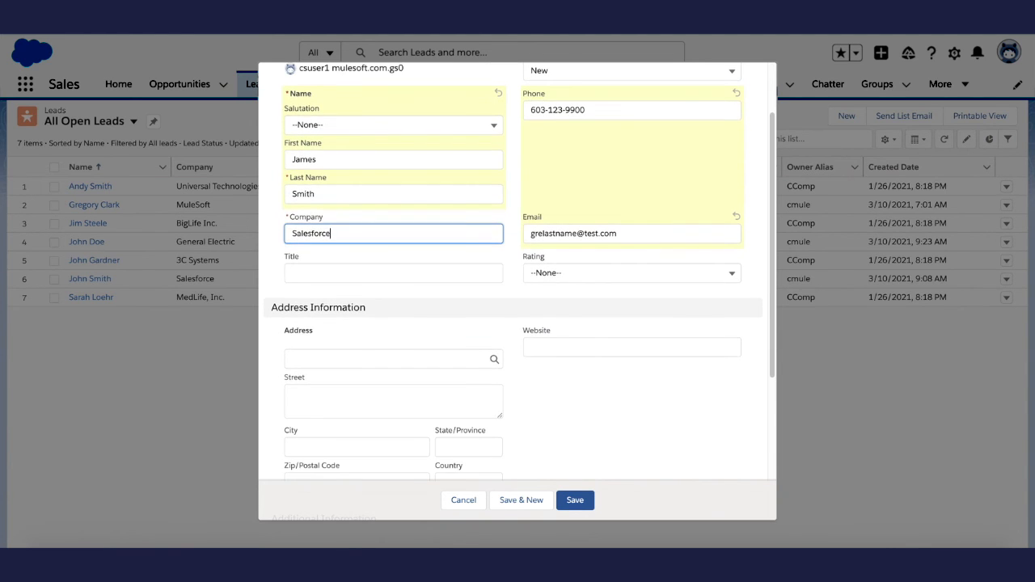
pyautogui.scroll(-1, 517, 267)
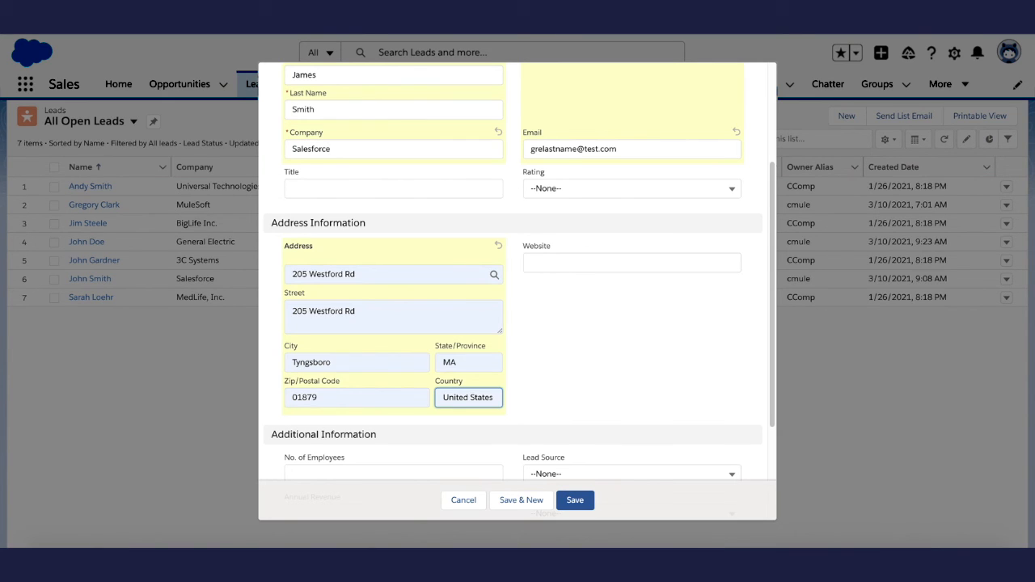
pyautogui.scroll(-2, 517, 275)
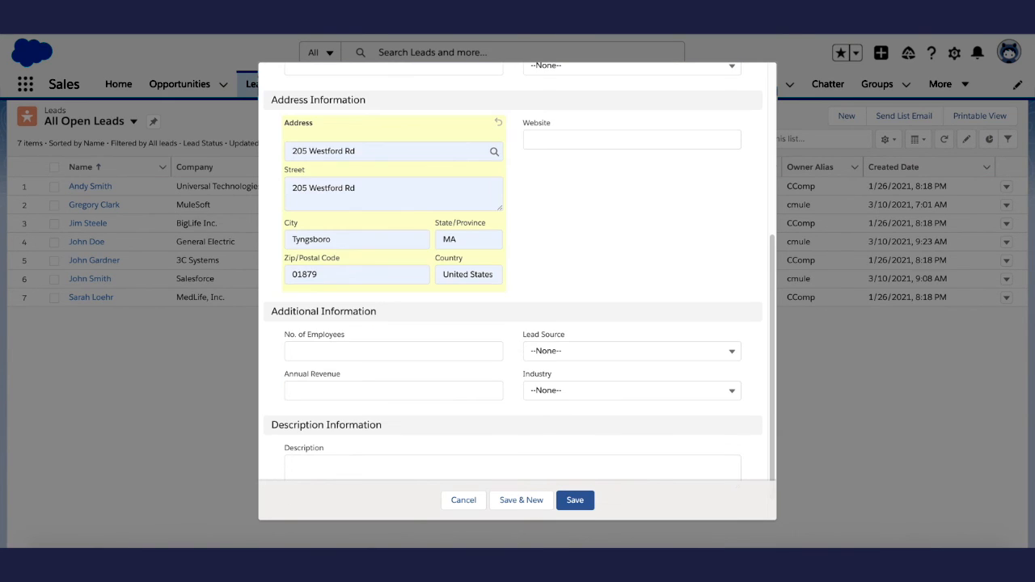
pyautogui.click(632, 351)
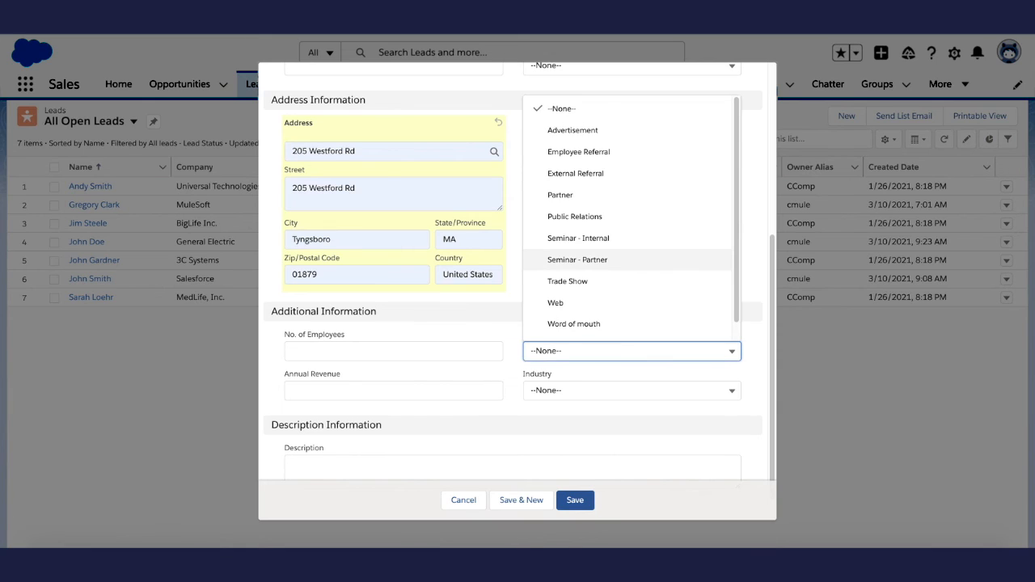
pyautogui.click(566, 303)
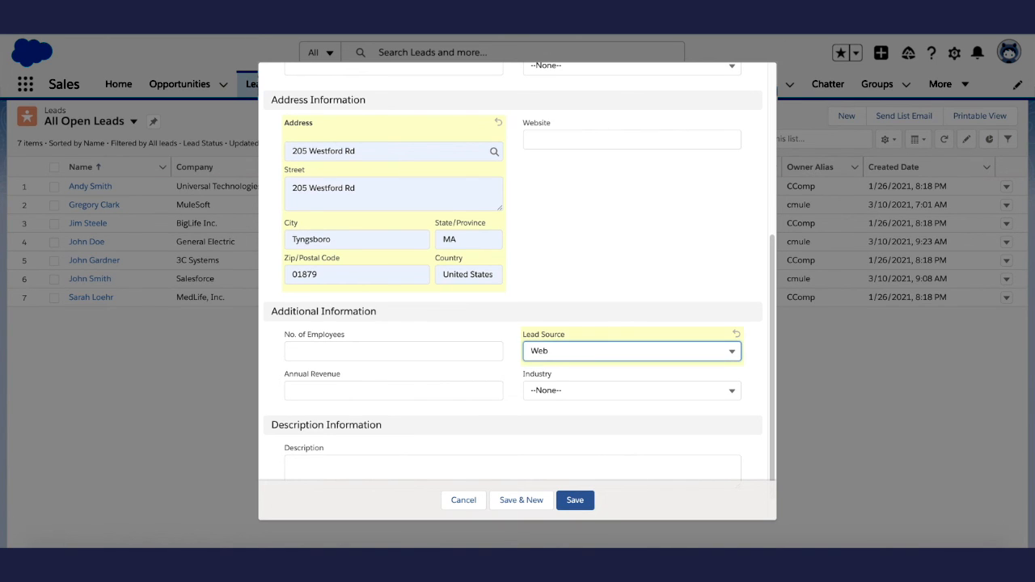
pyautogui.click(632, 390)
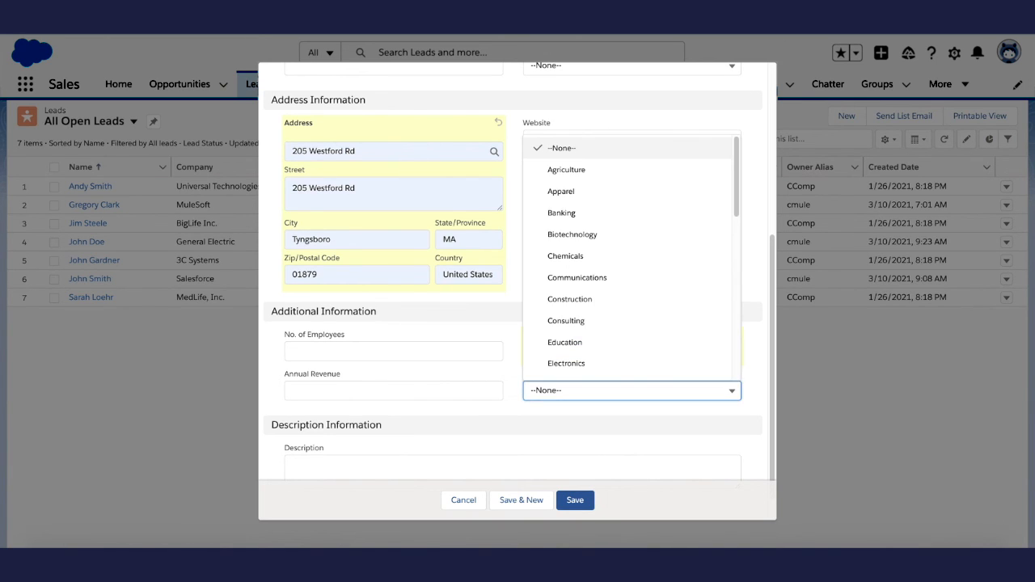
pyautogui.click(577, 277)
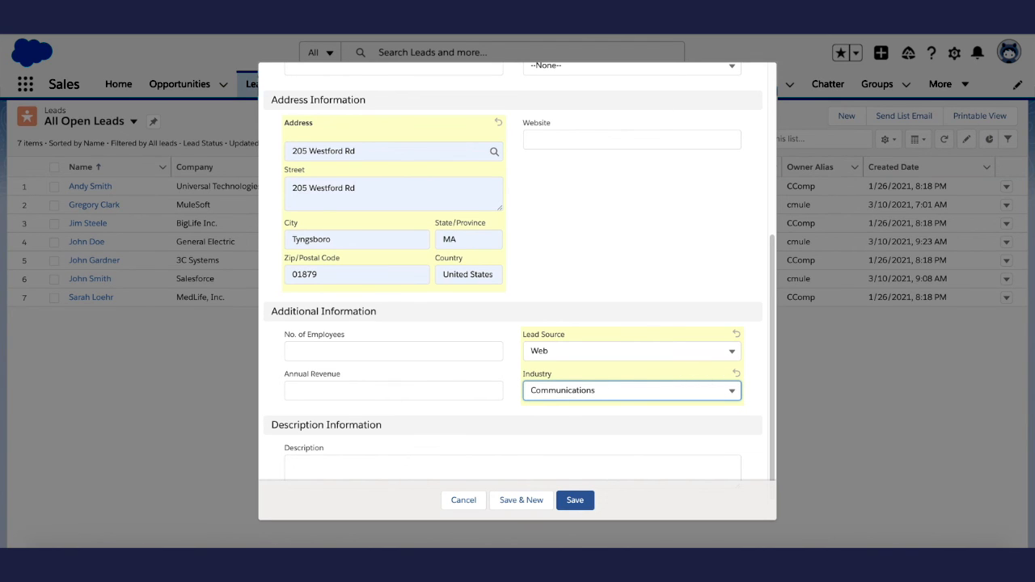
# Review the new lead's contact and address details and save the lead
pyautogui.scroll(5, 517, 275)
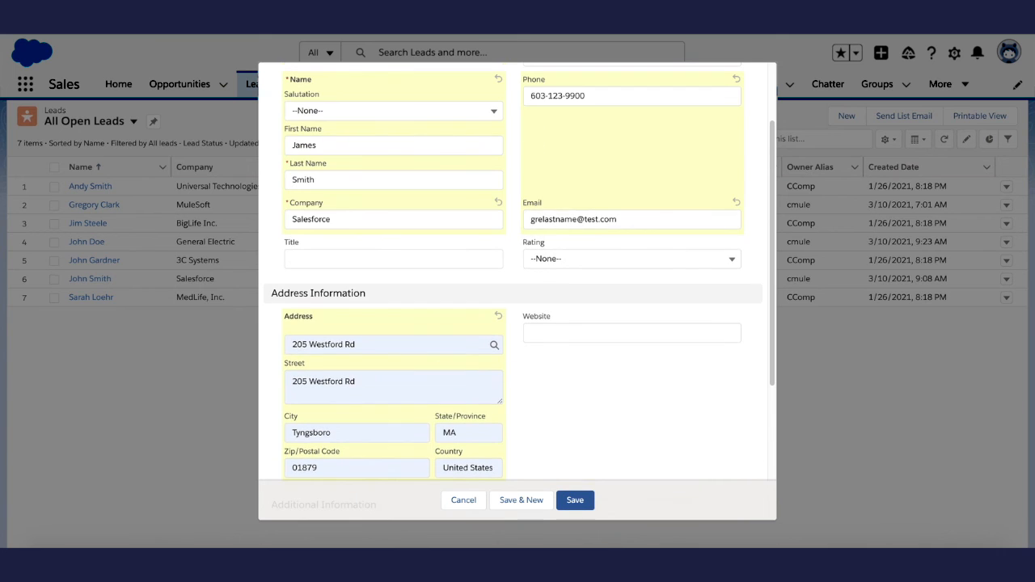
pyautogui.scroll(2, 518, 275)
pyautogui.scroll(-4, 518, 275)
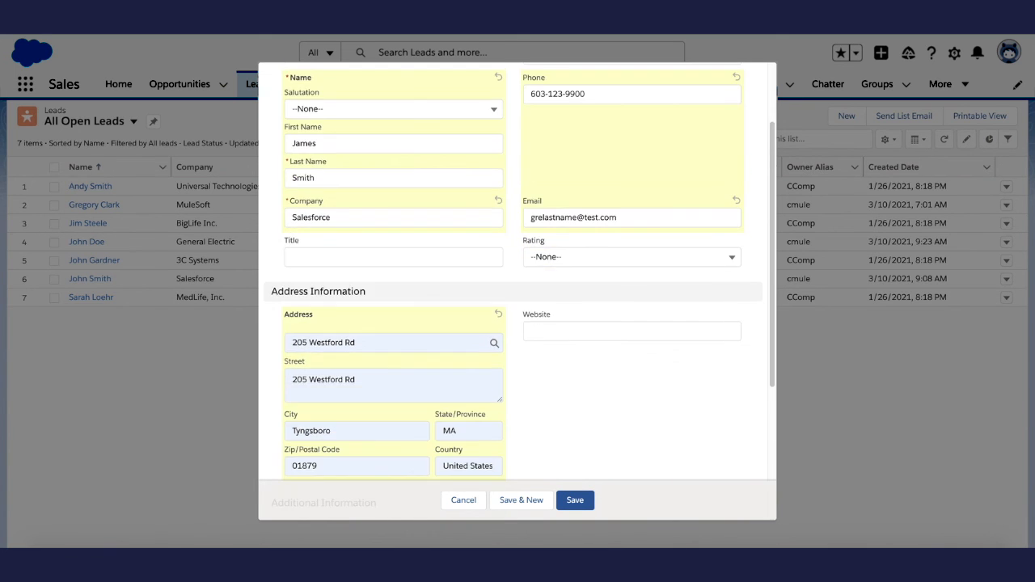
pyautogui.click(575, 500)
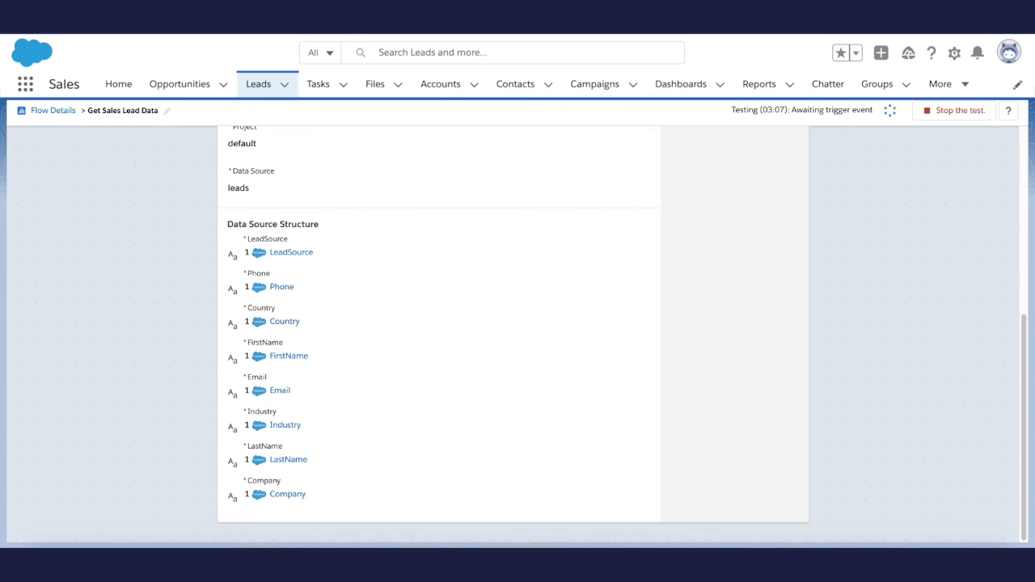
# Check the test output of the Get Sales Lead Data flow, and refresh Sheet 1 of the leads workbook in Tableau
pyautogui.scroll(5, 513, 332)
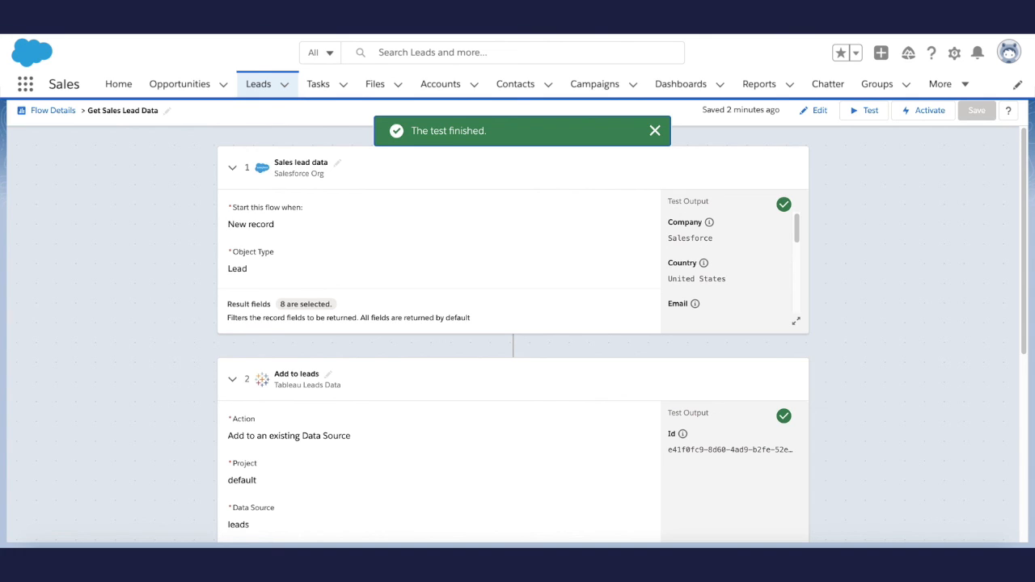
pyautogui.scroll(-4, 513, 324)
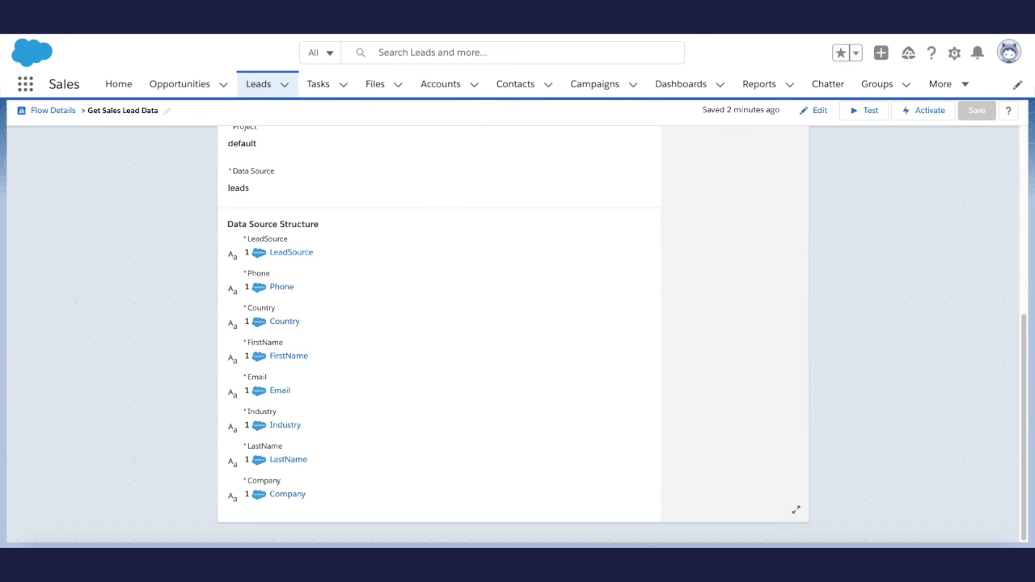
pyautogui.scroll(4, 513, 324)
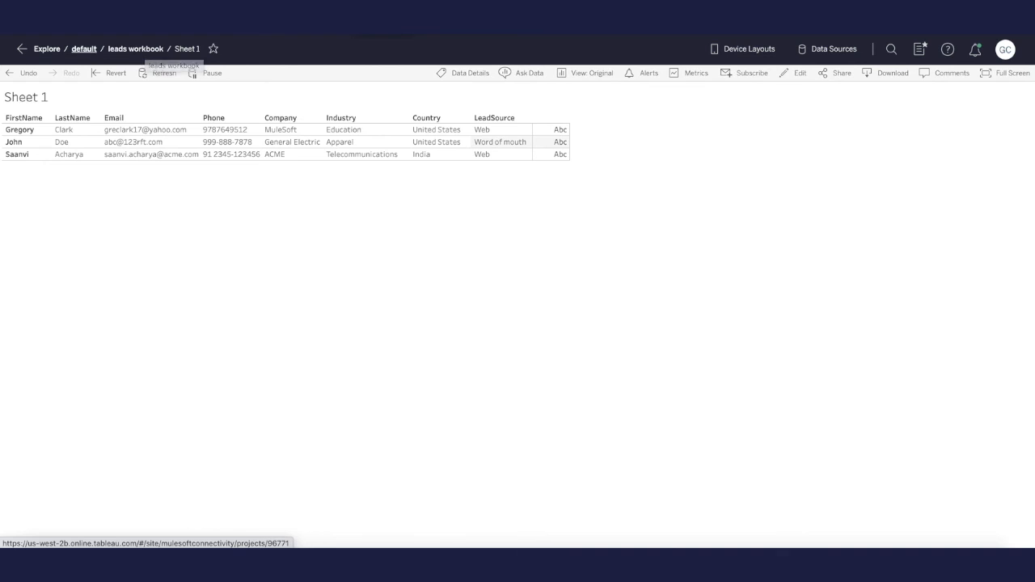
pyautogui.click(159, 73)
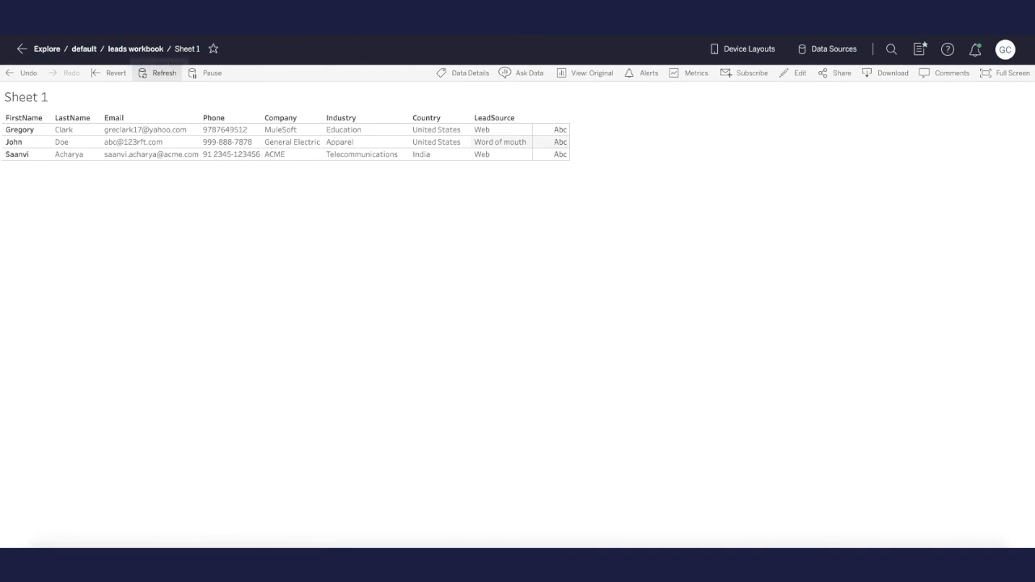